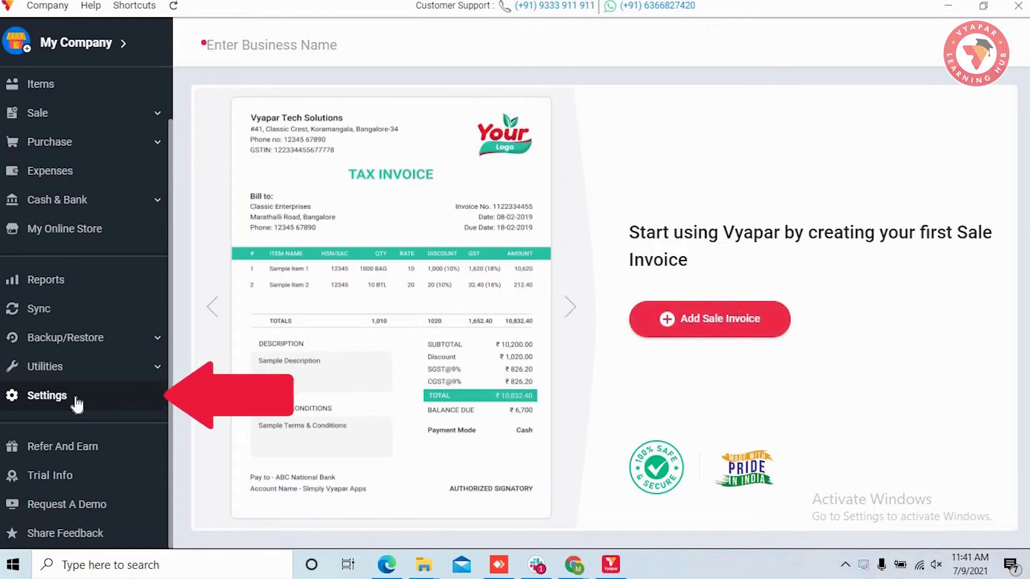
Step: Open the PARTY tab of Vyapar's Settings
left_click(76, 399)
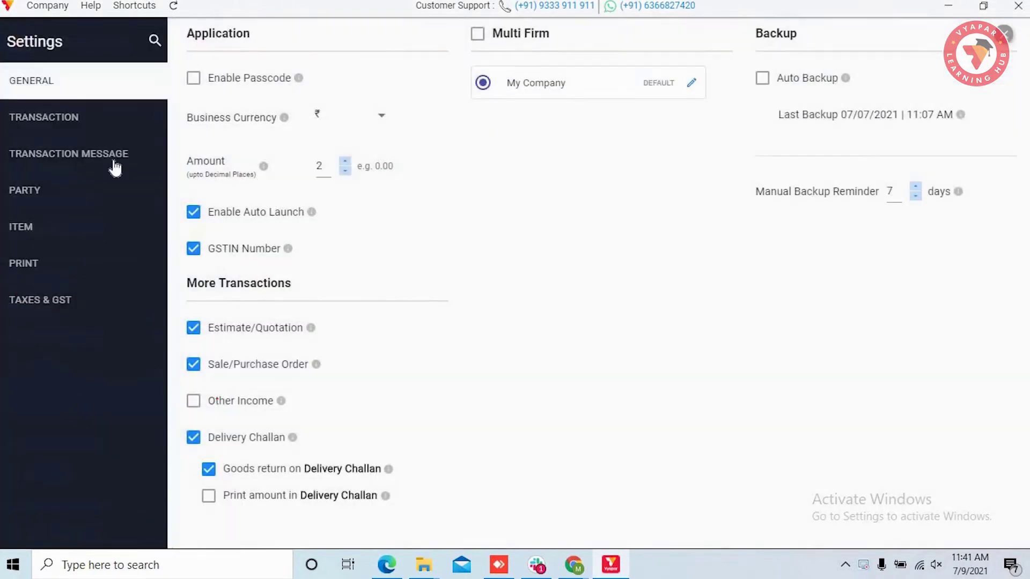
left_click(74, 198)
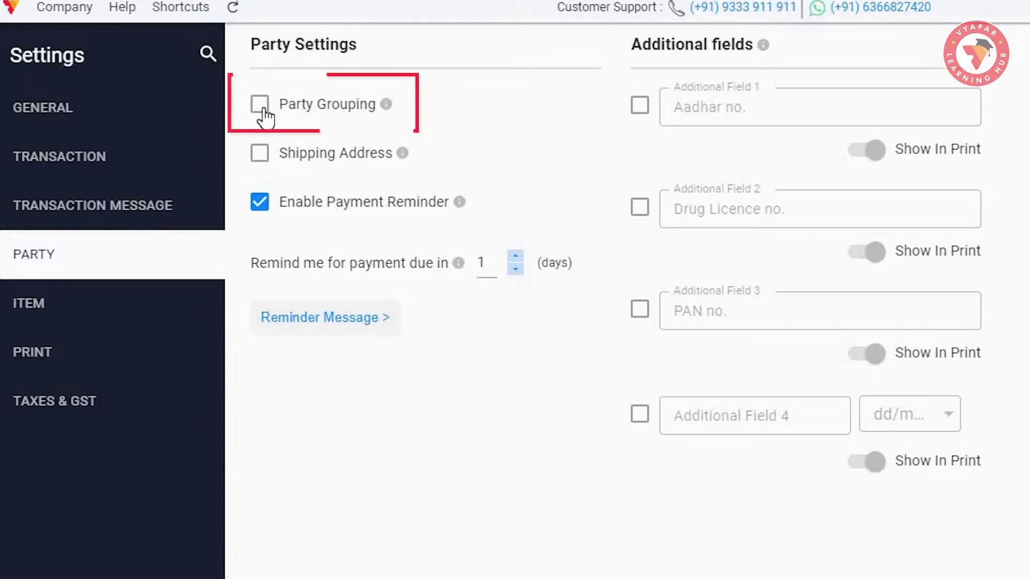
Step: Switch on Party Grouping, Shipping Address and Print Shipping Address in party settings
left_click(264, 110)
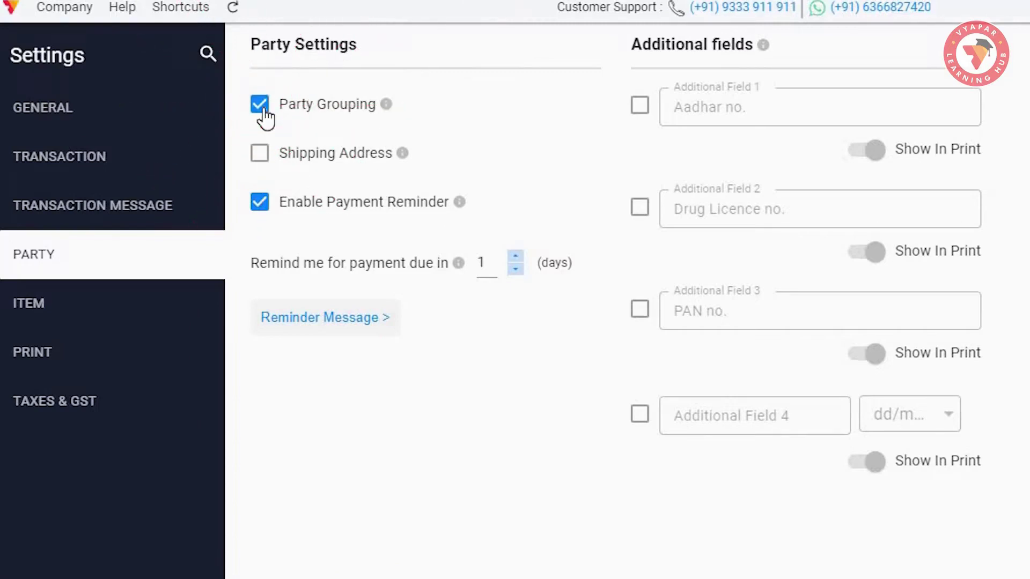
left_click(263, 161)
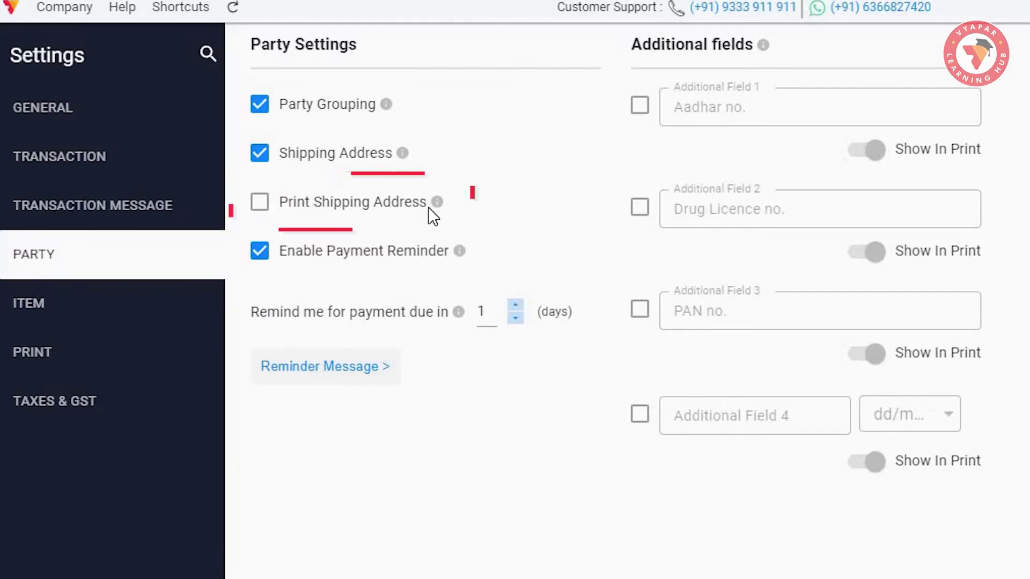
mouse_move(437, 205)
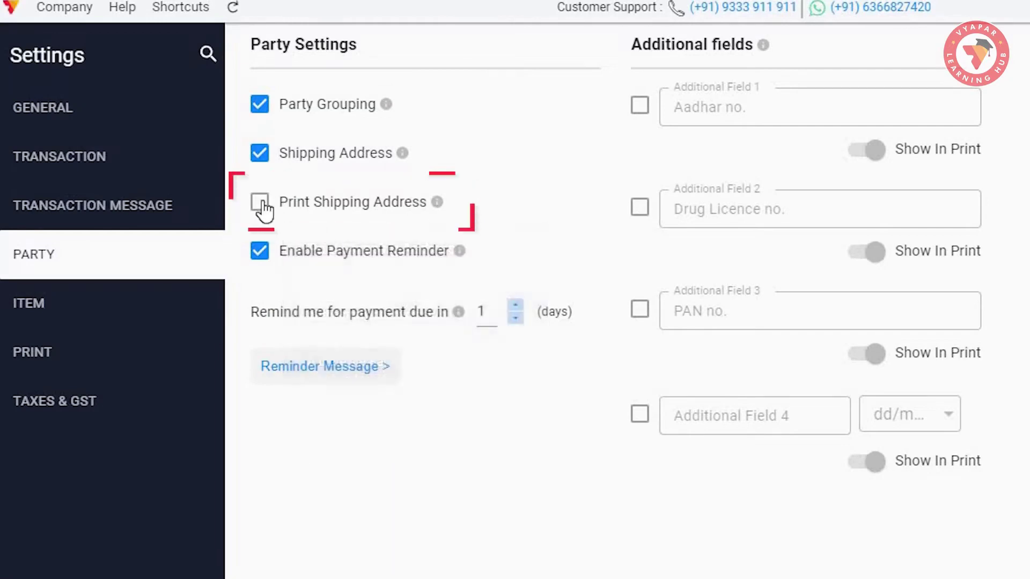
left_click(261, 203)
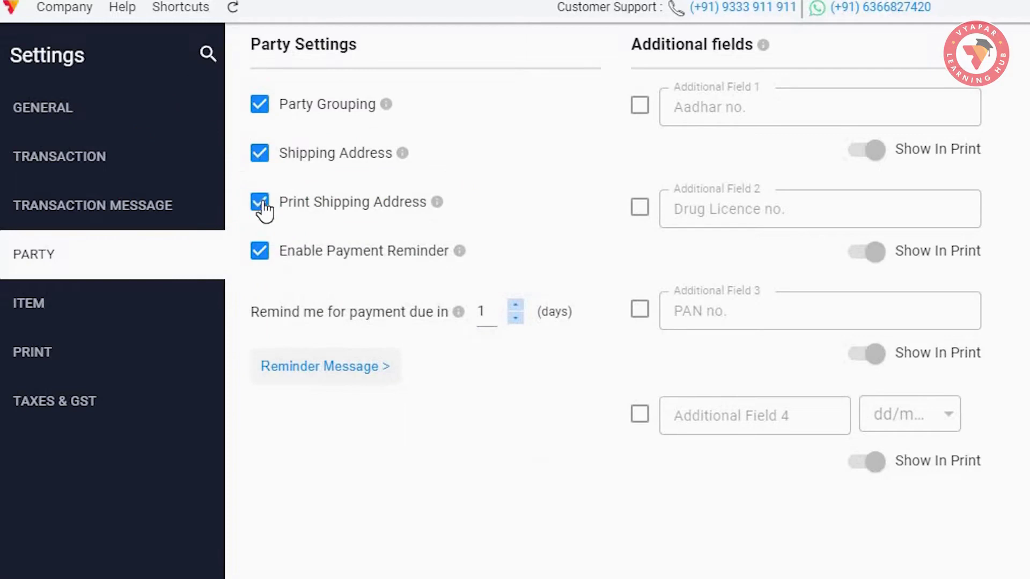
left_click(261, 203)
left_click(261, 203)
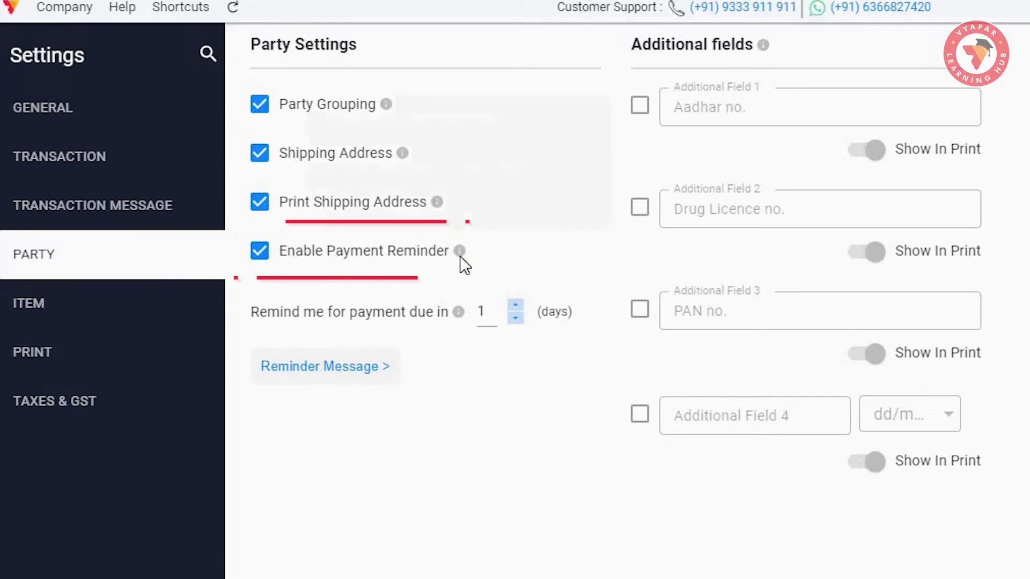
mouse_move(459, 256)
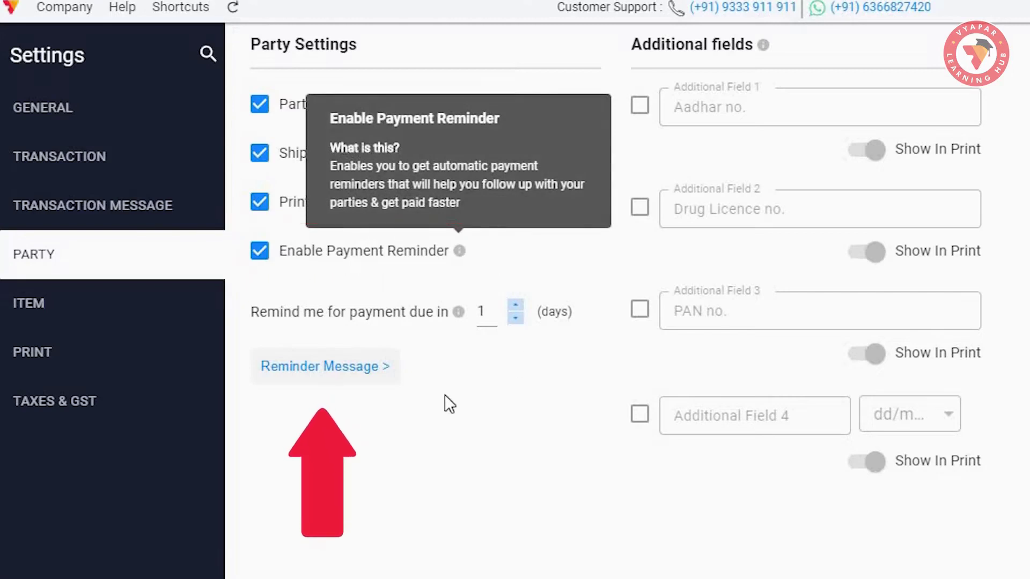
left_click(383, 373)
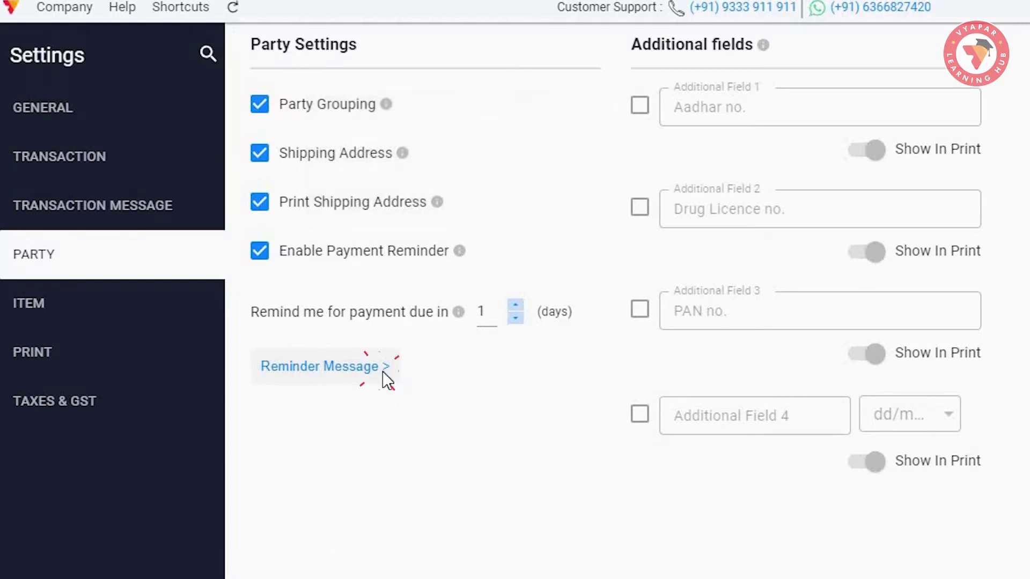
left_click(748, 384)
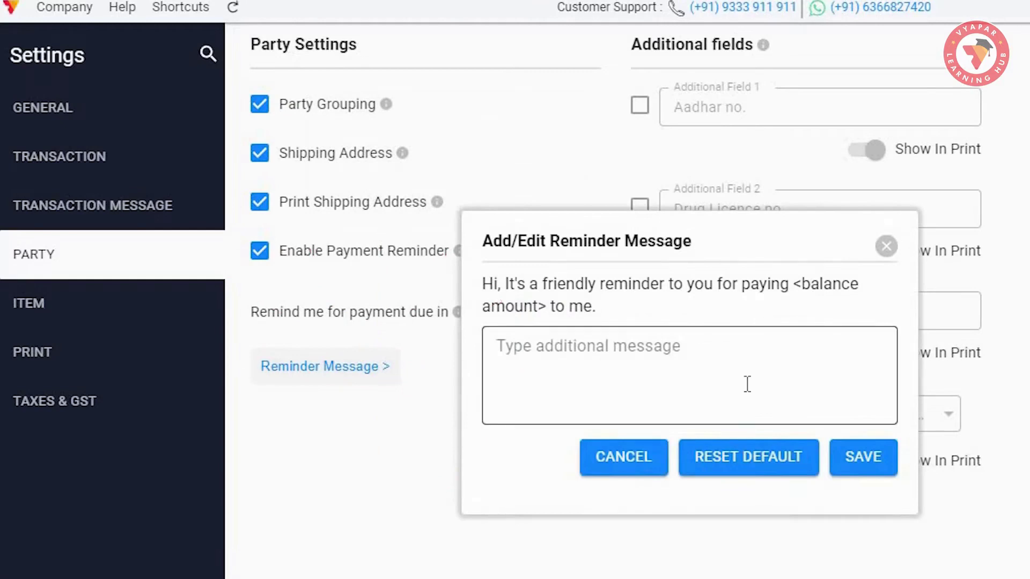
left_click(862, 282)
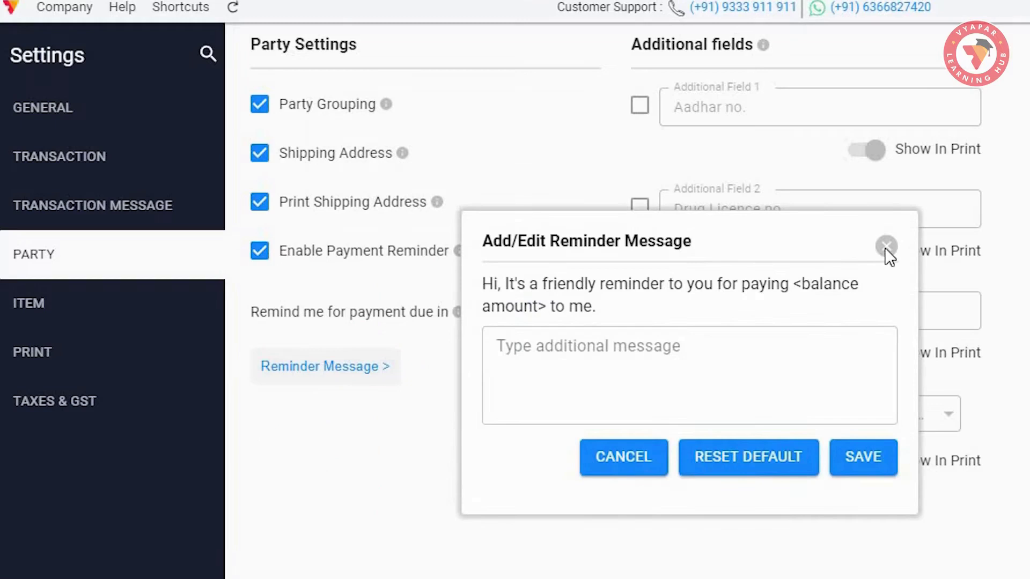
left_click(886, 247)
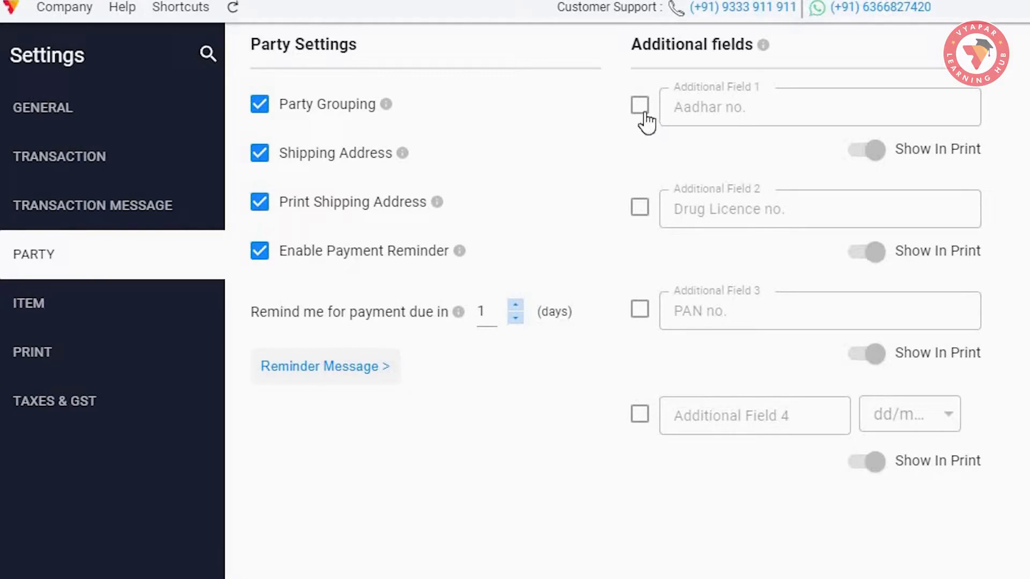
Step: Enable the Aadhar no., Drug Licence no. and PAN no. additional fields and check their names
left_click(641, 108)
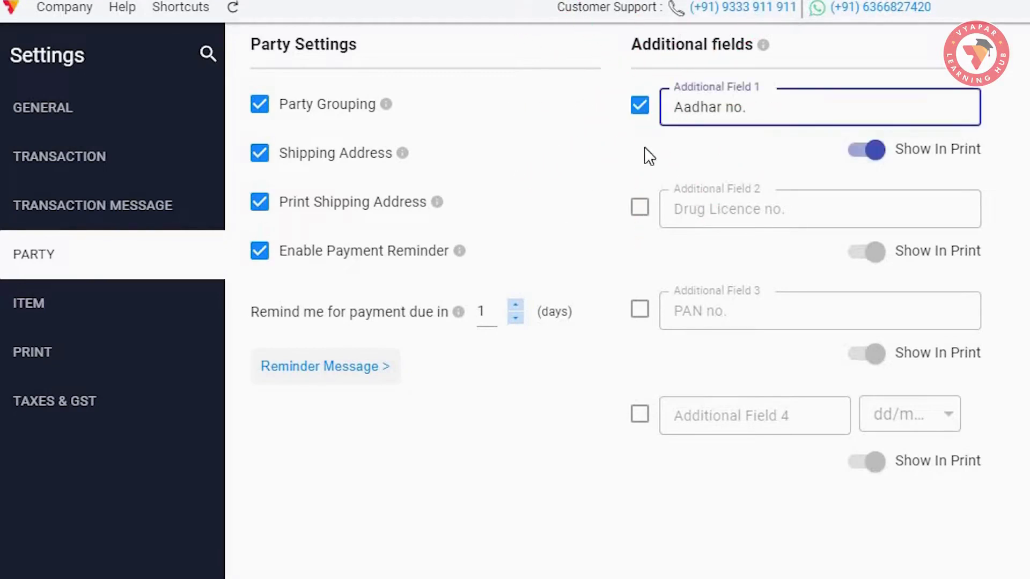
left_click(640, 209)
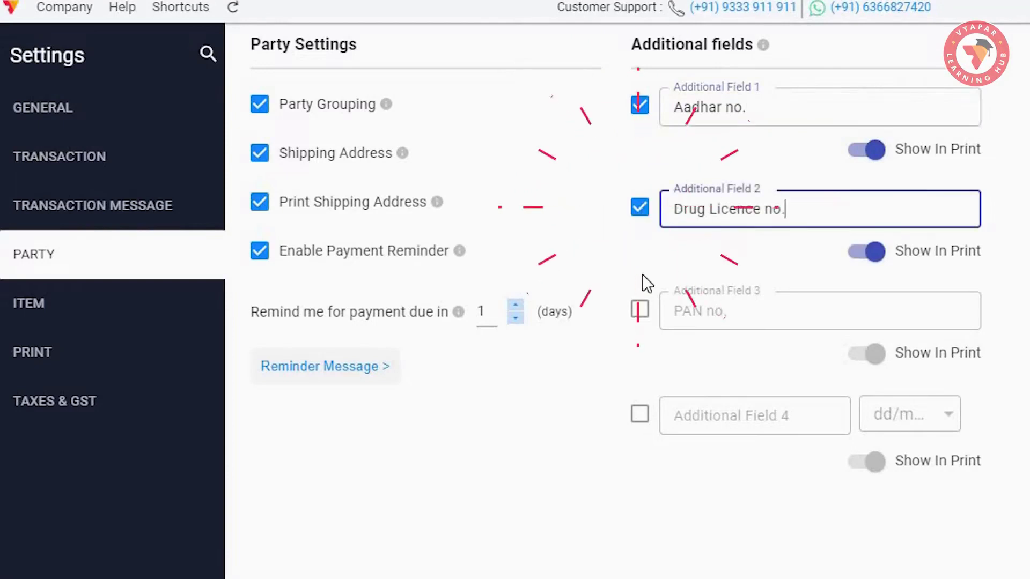
left_click(640, 311)
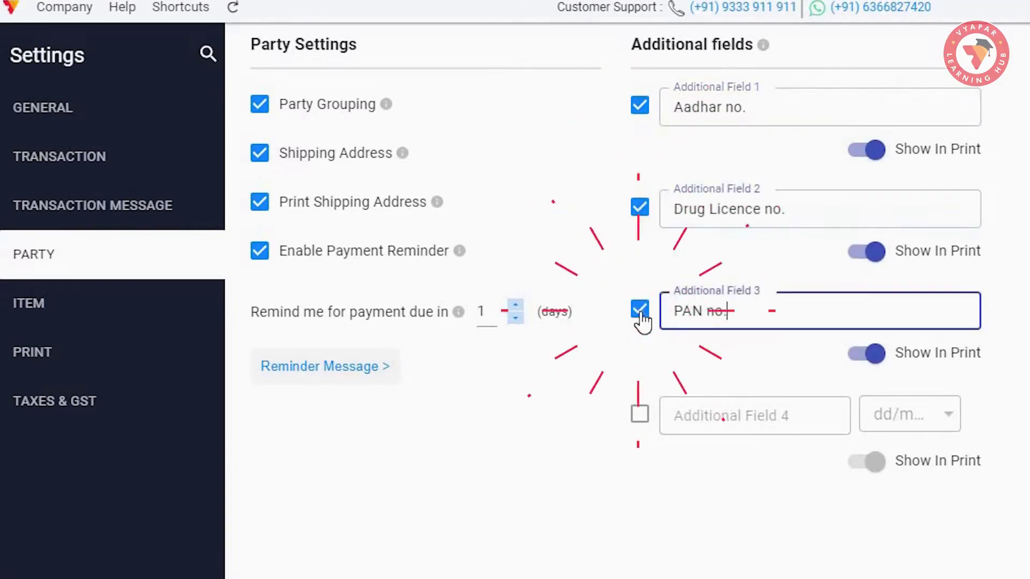
left_click(757, 108)
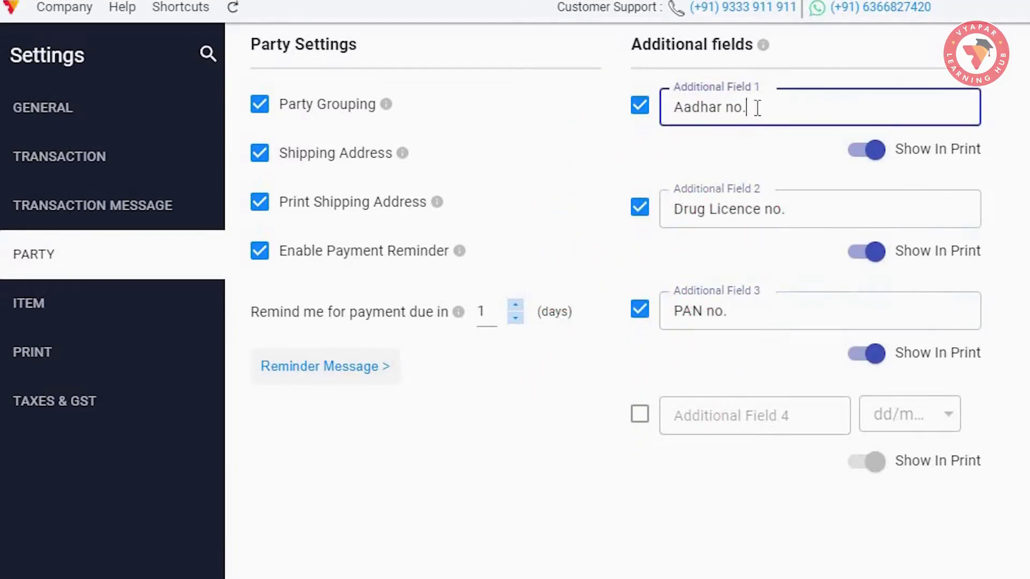
left_click(792, 207)
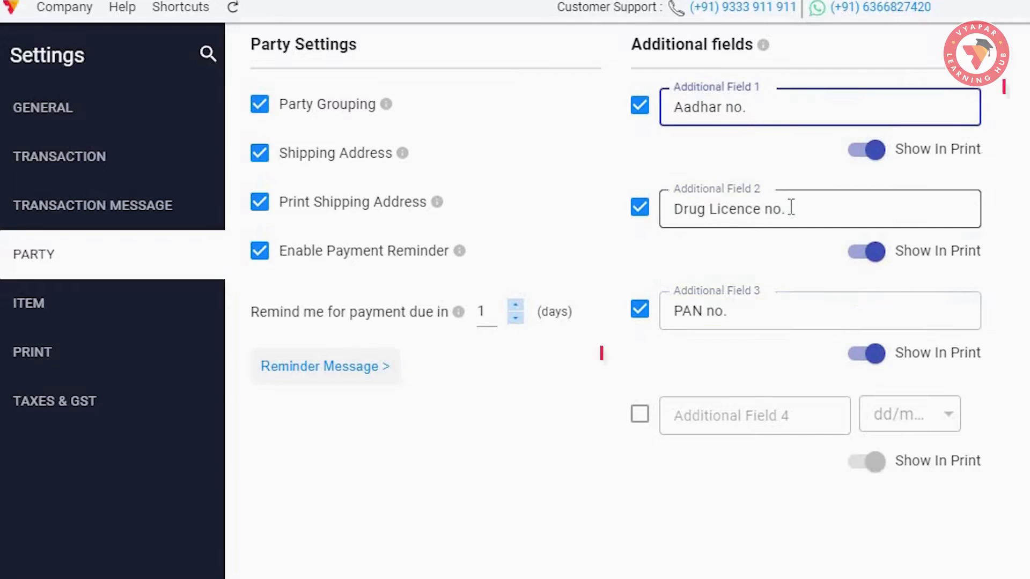
left_click(777, 320)
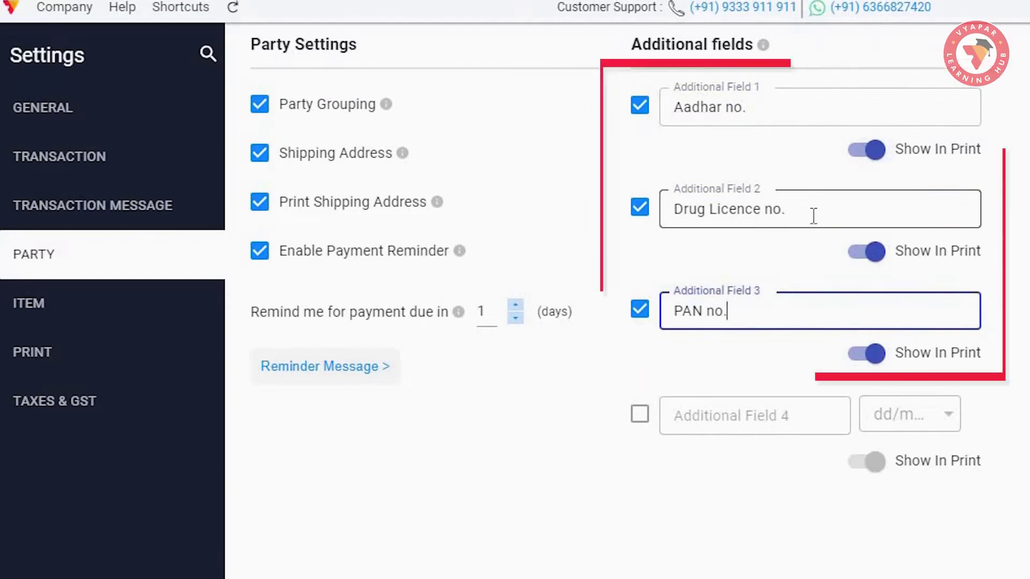
Step: Keep Aadhar no. set to show in print and try date-type Field 4's format list
left_click(876, 151)
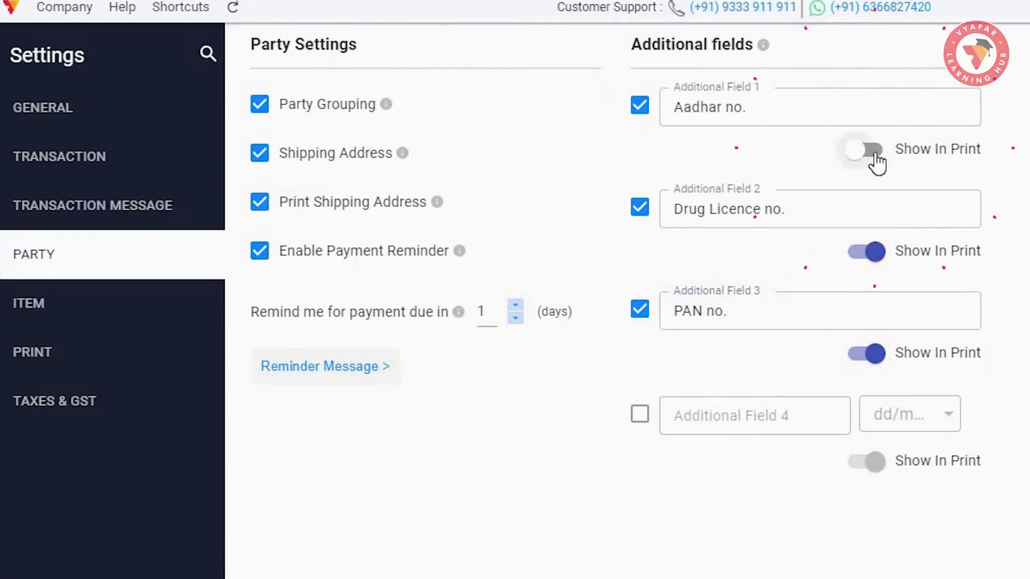
left_click(875, 154)
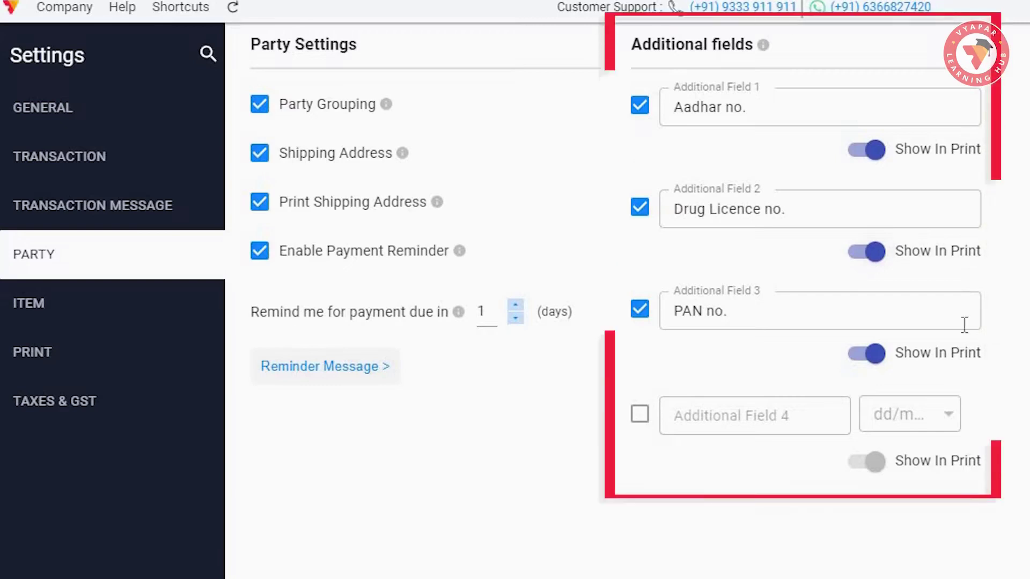
left_click(641, 418)
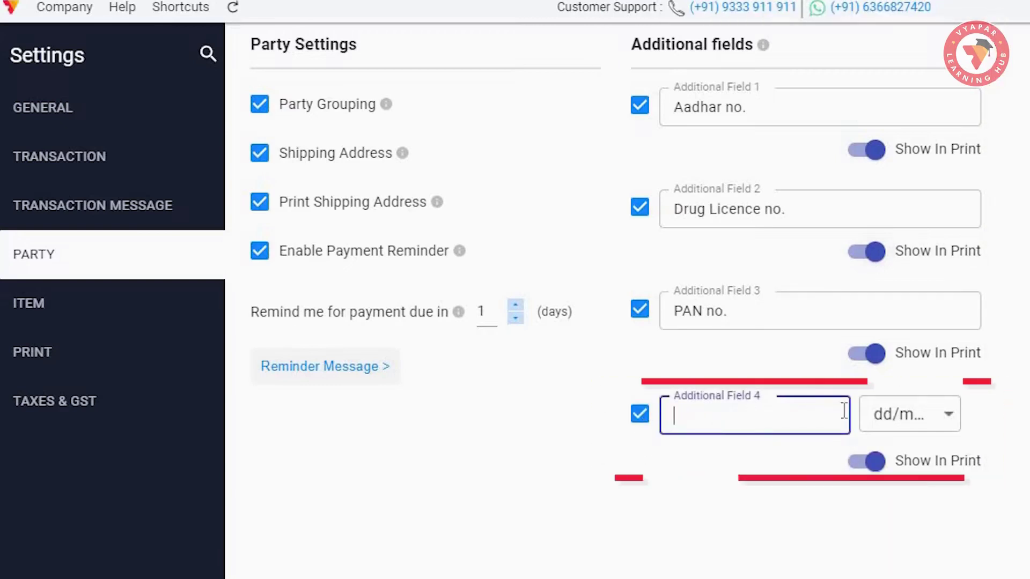
left_click(948, 417)
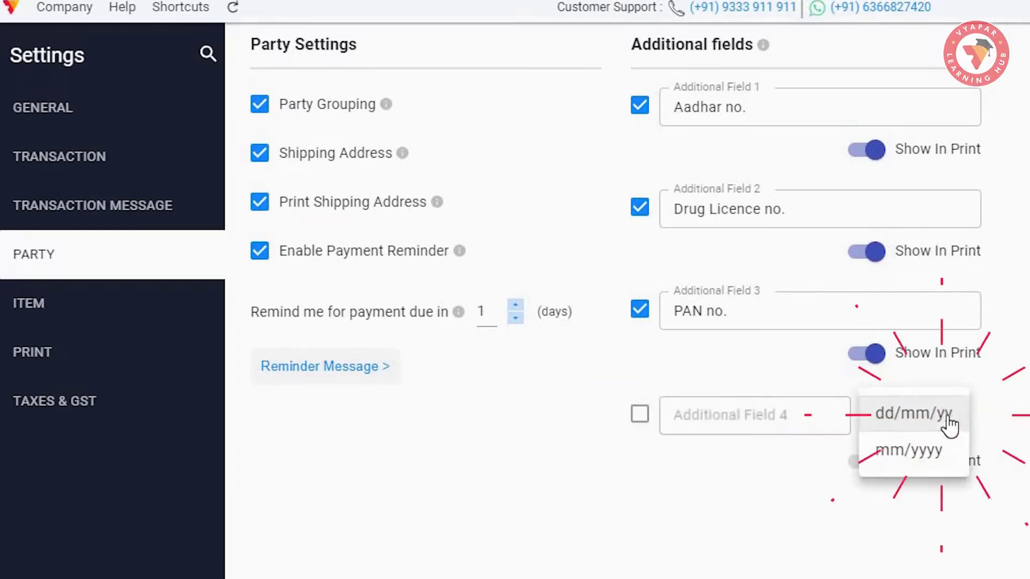
key("Return")
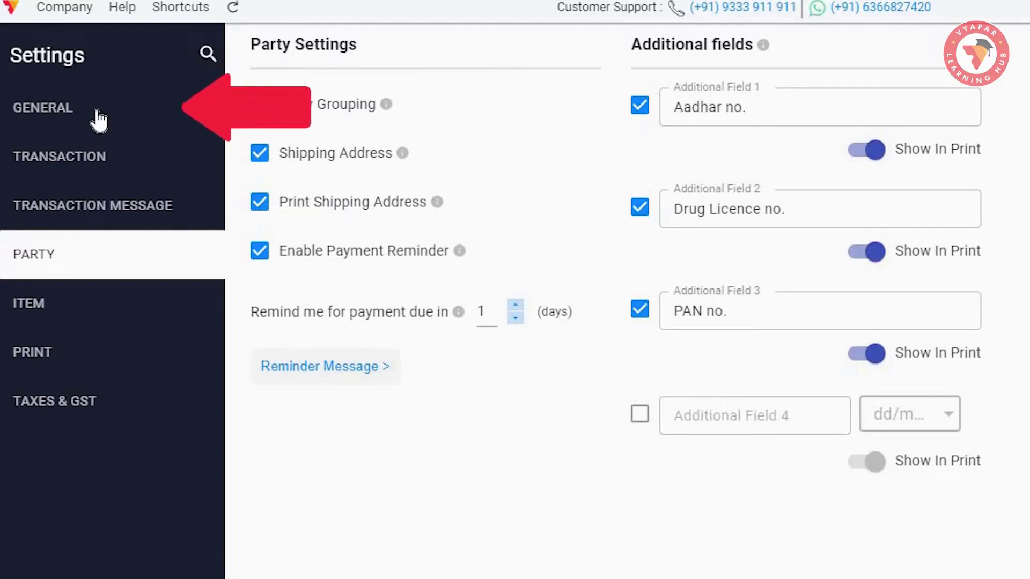
Step: View the General settings, then close Settings back to the sample-invoice dashboard
left_click(98, 119)
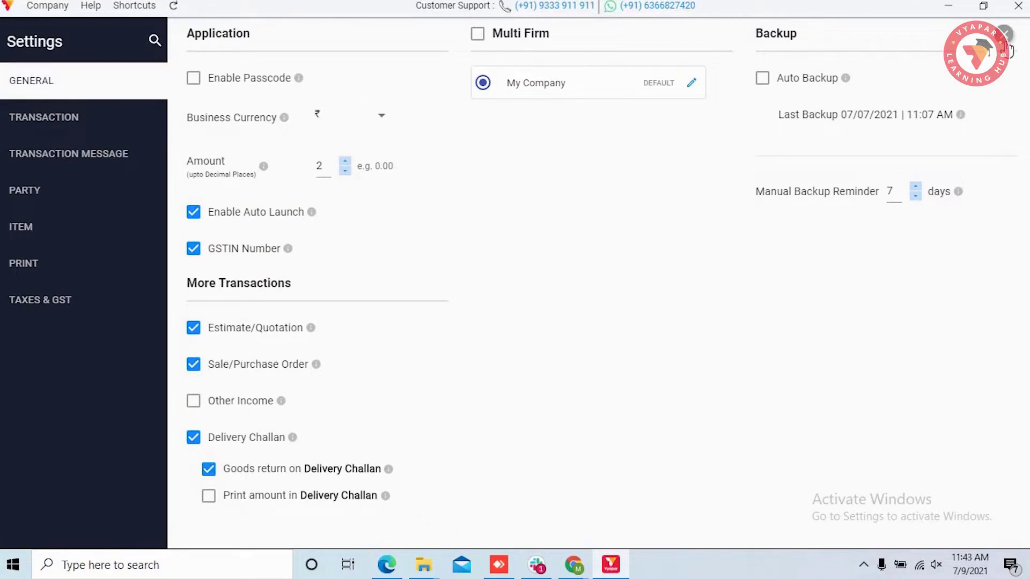
left_click(1007, 45)
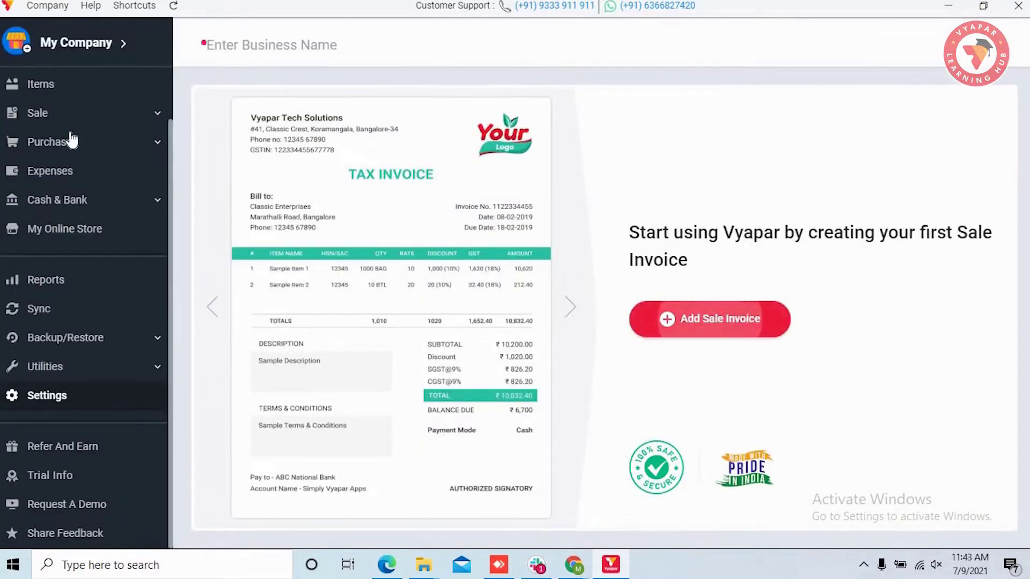
scroll(69, 138, "up", 2)
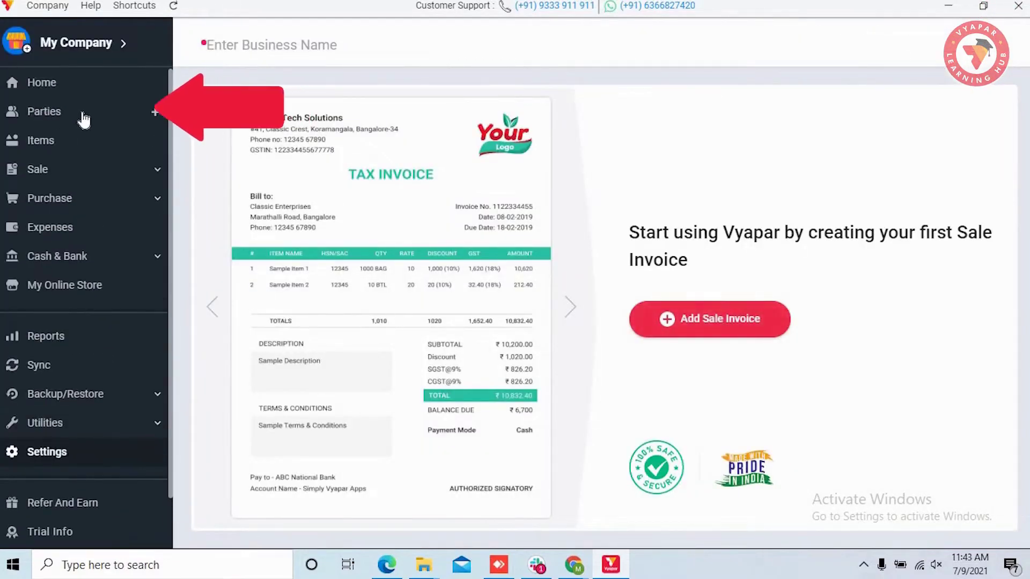
Step: Open Parties, check the GROUP tab showing only General, and return to NAME
left_click(80, 114)
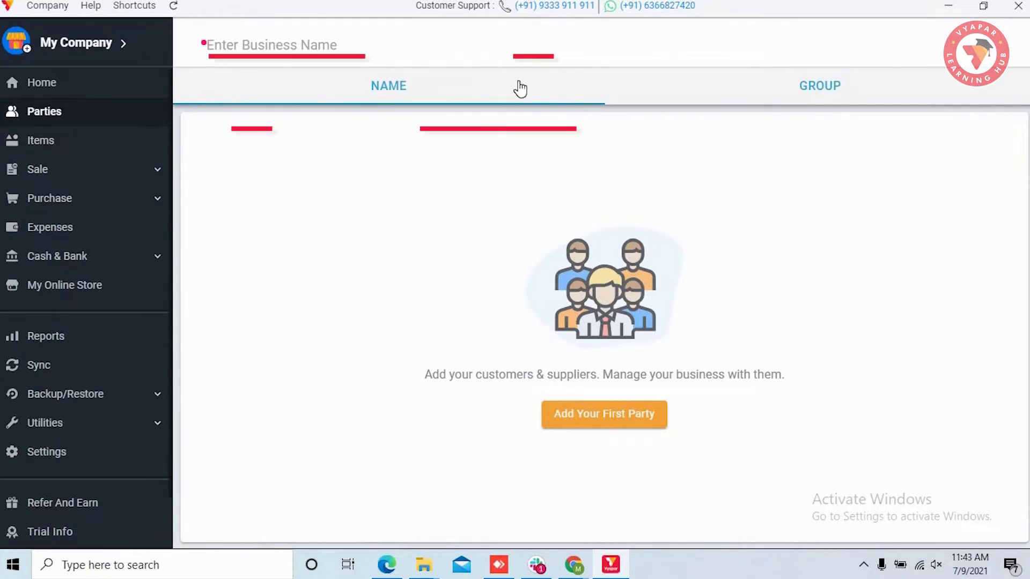
left_click(820, 87)
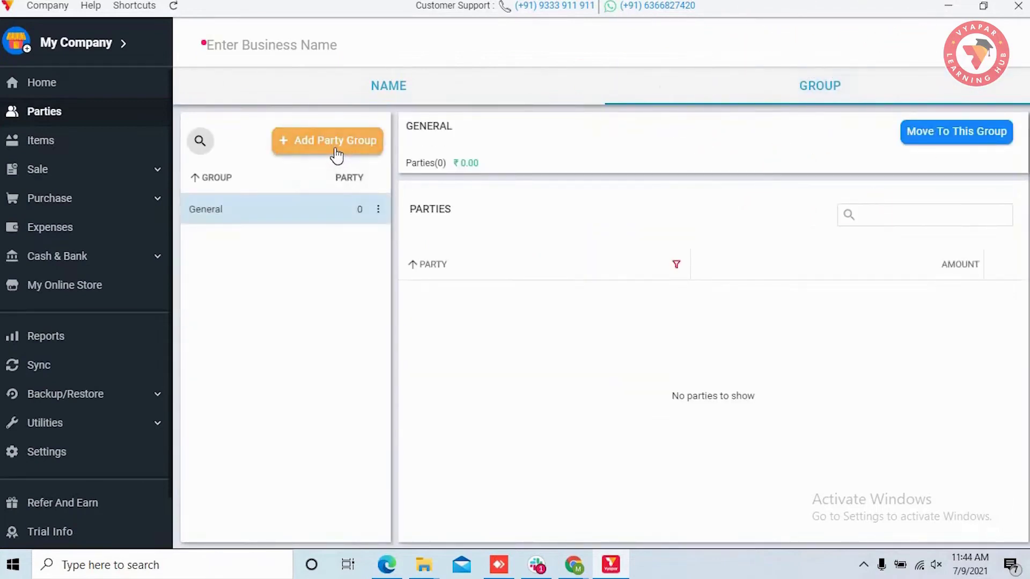
left_click(397, 87)
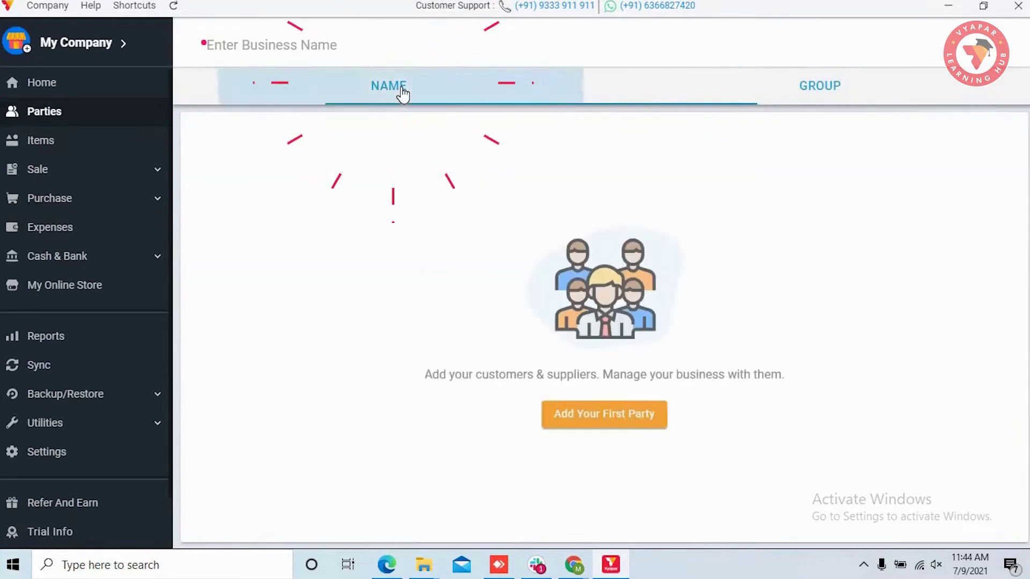
Step: Add a first party with its name and phone number, leaving Party Group unset
left_click(611, 428)
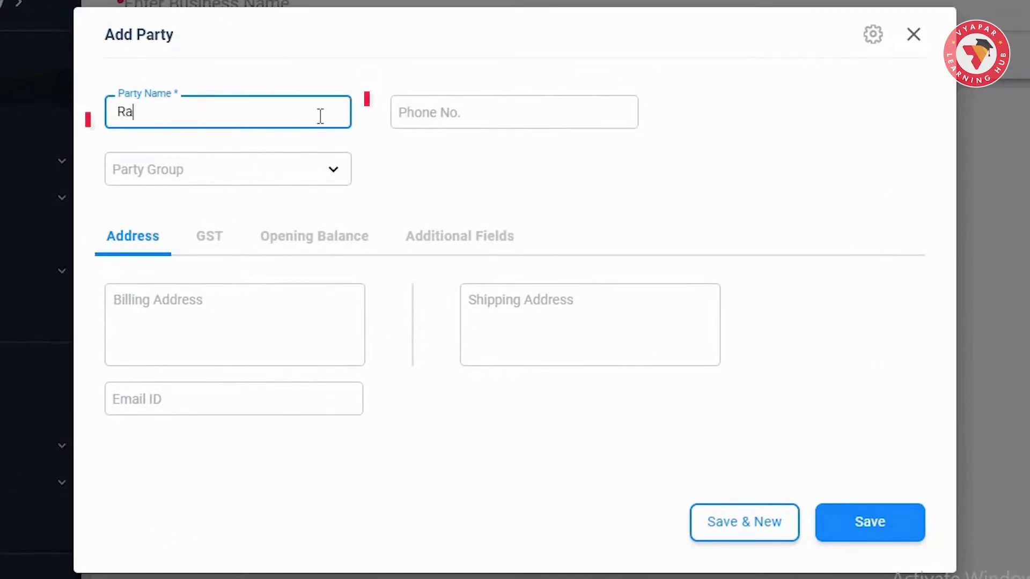
key("Tab")
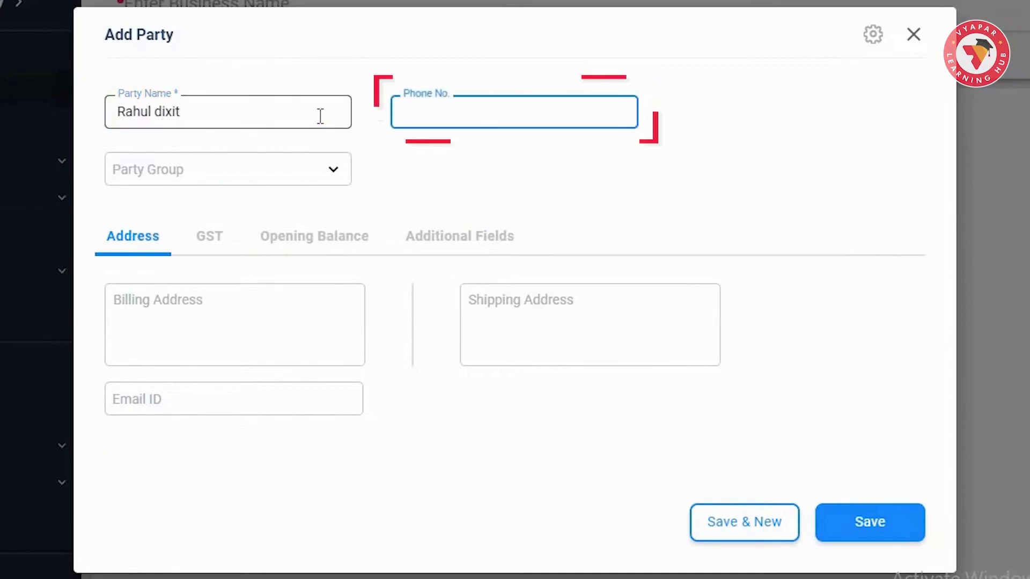
type("9876543210")
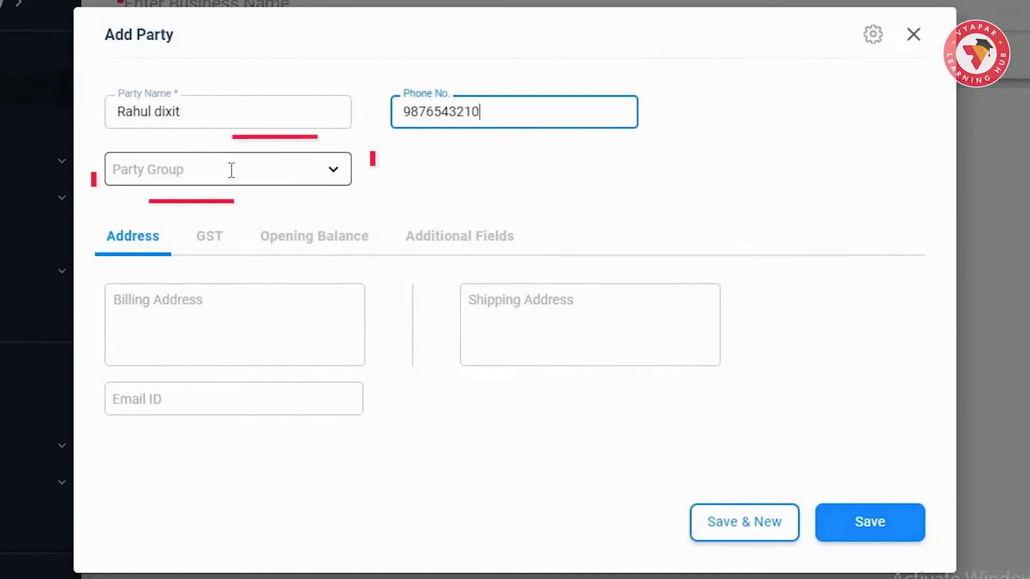
left_click(232, 170)
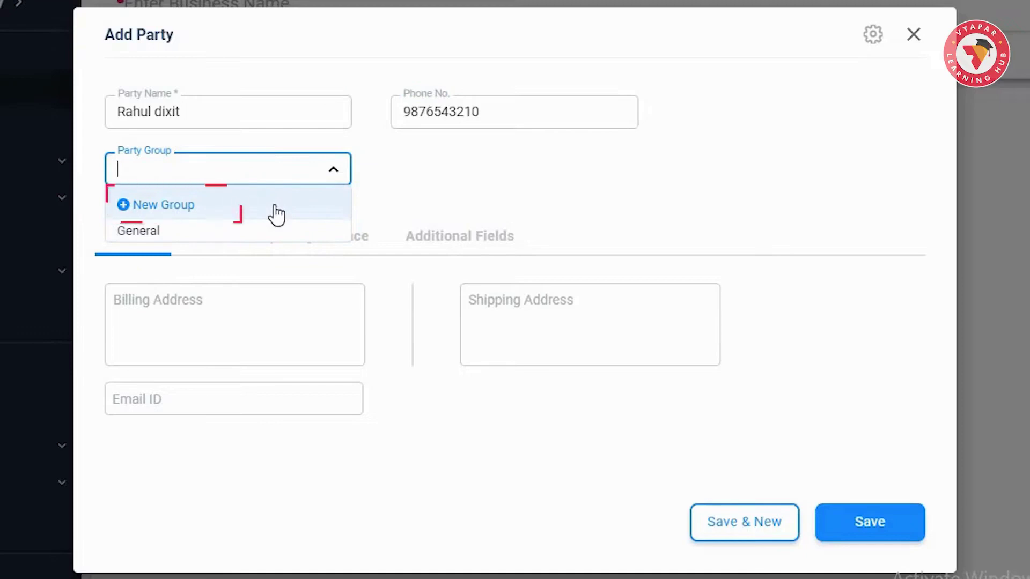
left_click(422, 196)
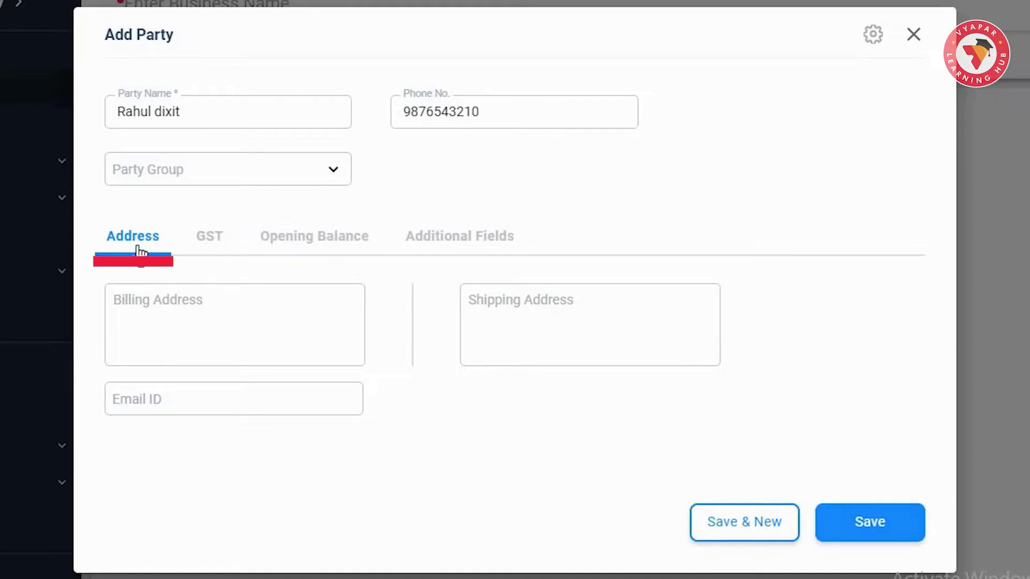
Step: Enter the party's Bangalore billing and shipping addresses and its e-mail ID
left_click(360, 246)
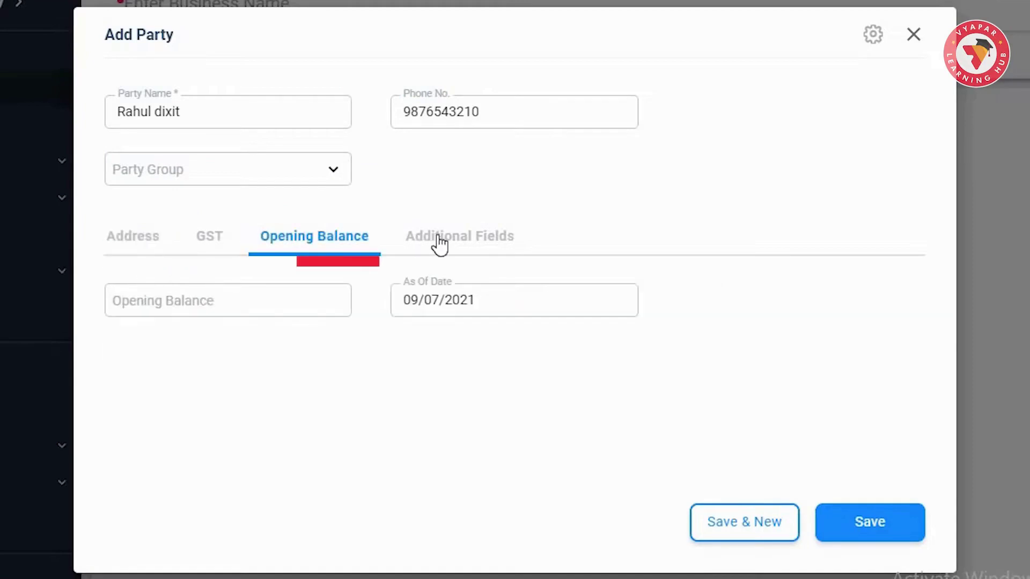
left_click(440, 245)
left_click(113, 248)
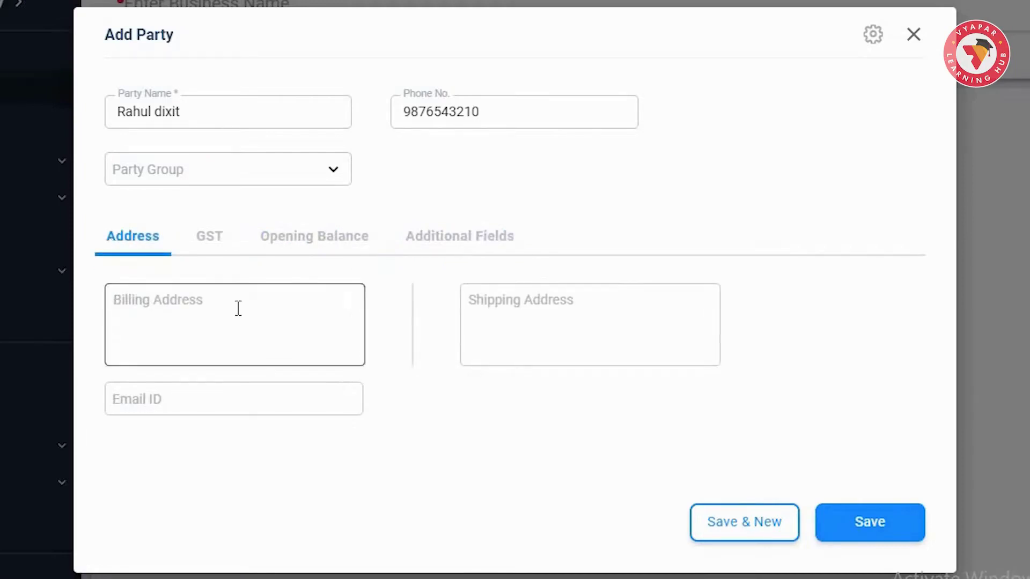
left_click(237, 308)
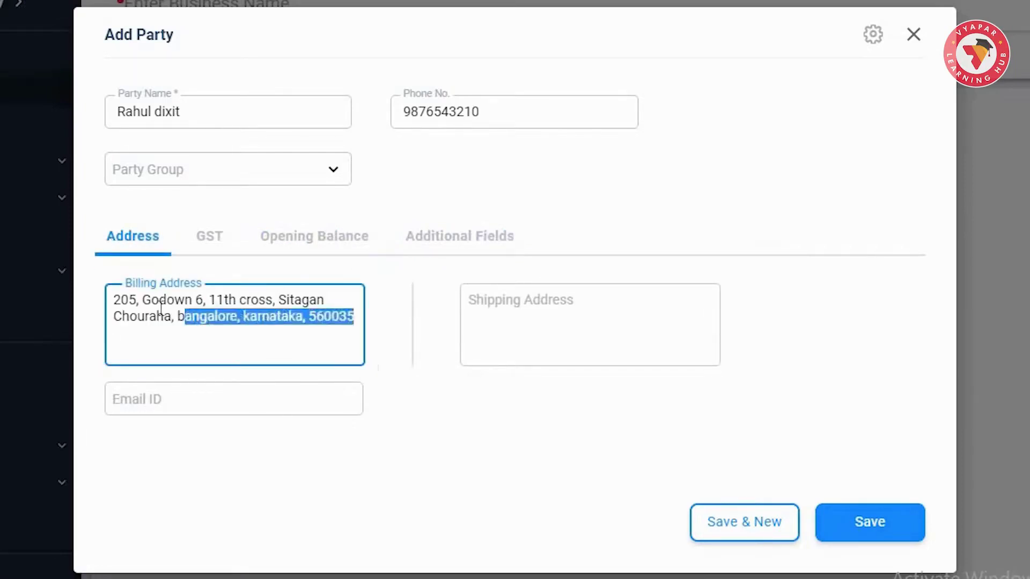
left_click(558, 329)
left_click(285, 402)
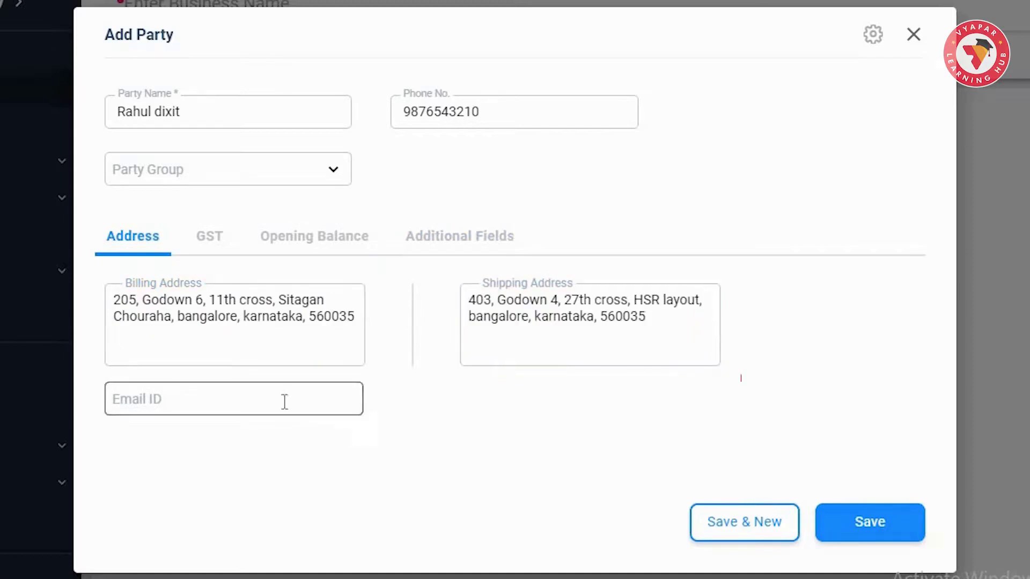
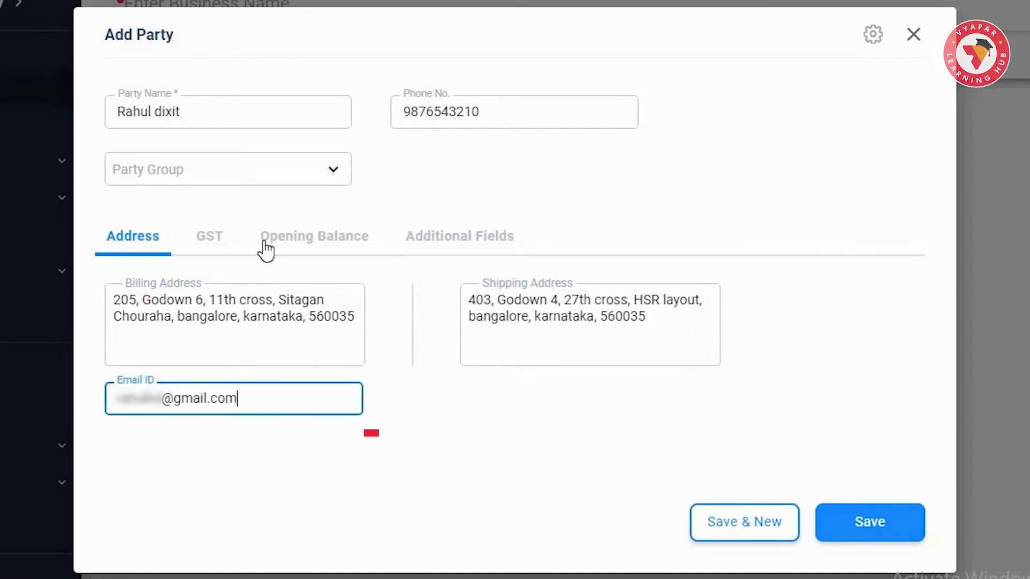
Step: Set GST type to Registered Business - Regular, paste the GSTIN, and keep state Karnataka
left_click(208, 245)
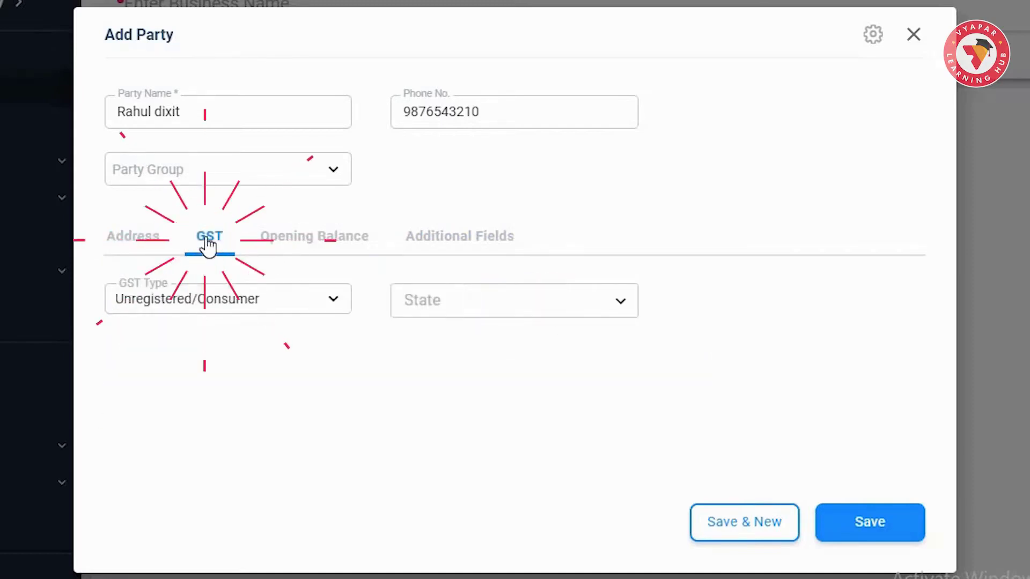
left_click(333, 300)
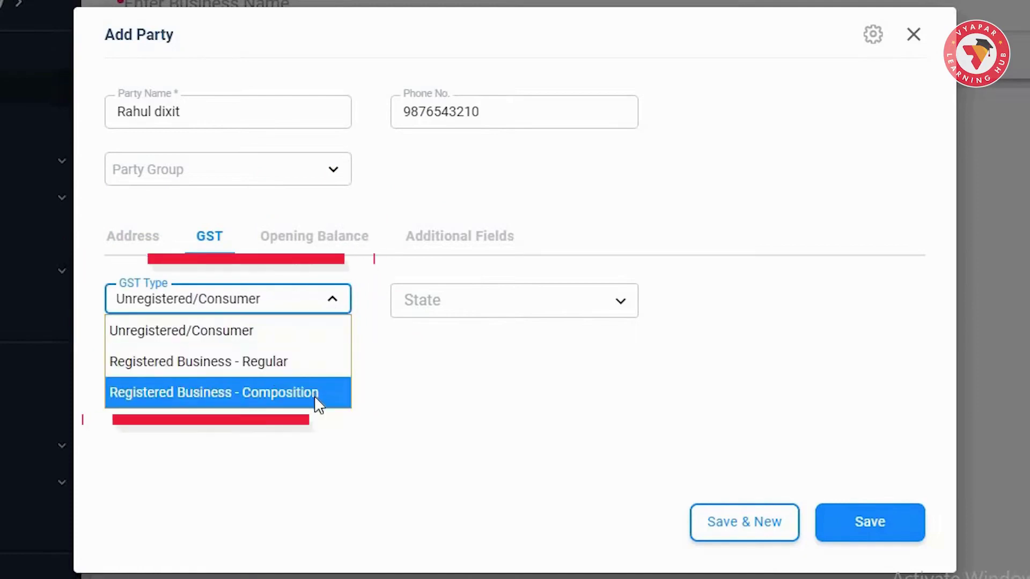
left_click(303, 367)
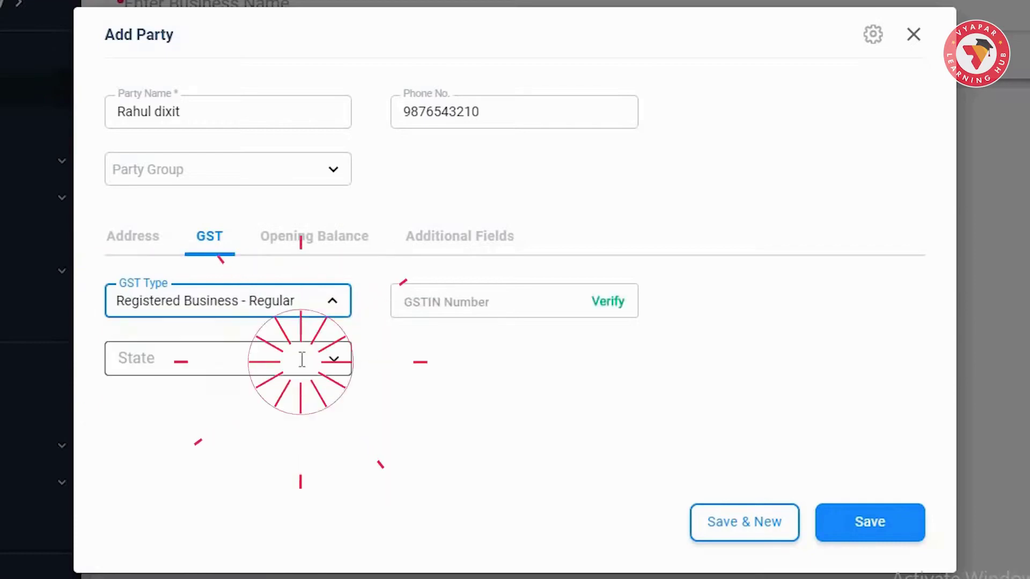
left_click(475, 306)
key("ctrl+v")
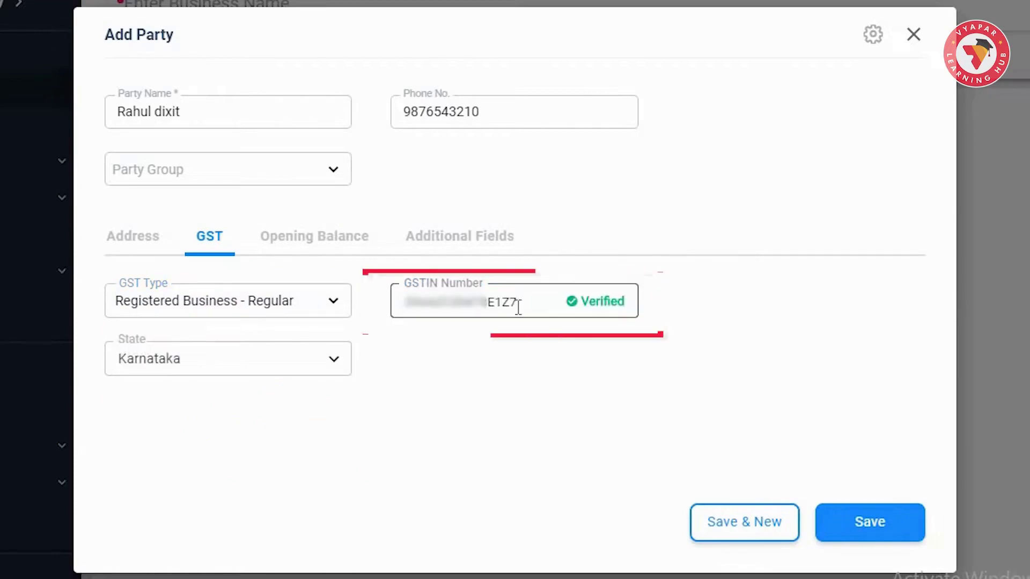
left_click(245, 360)
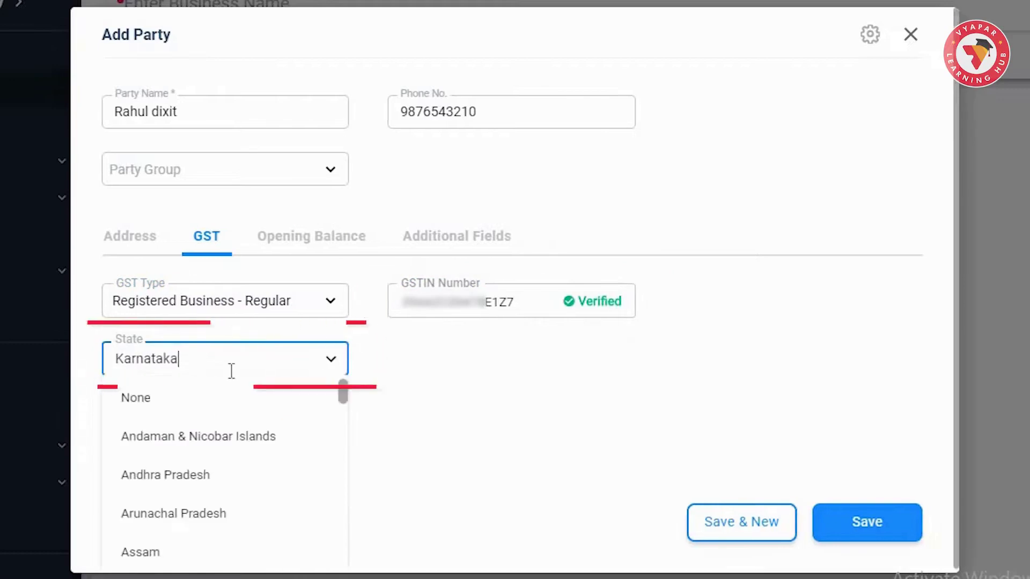
left_click(456, 387)
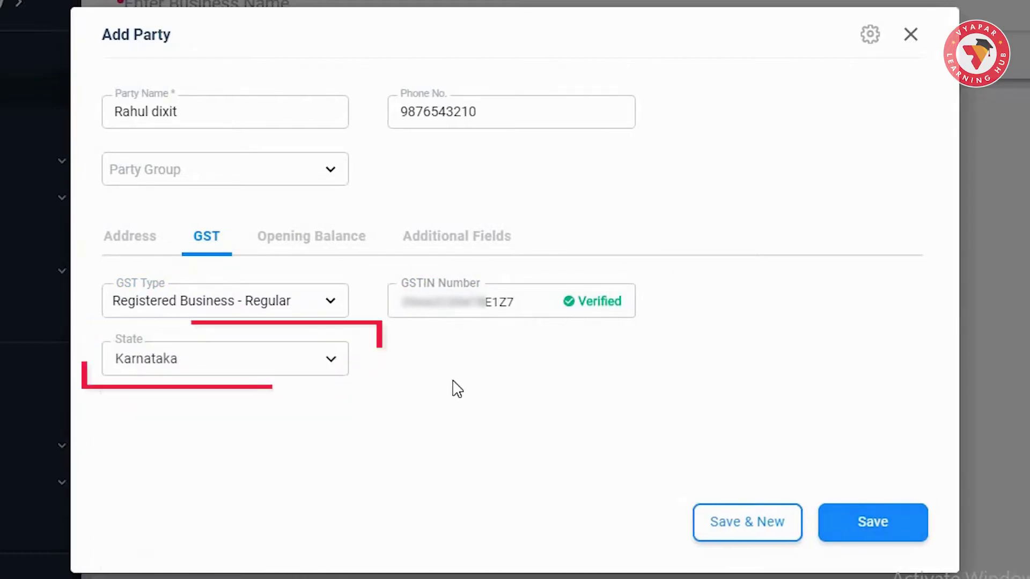
Step: Set an opening balance of 10000, To Receive, as of 09/07/2021
left_click(304, 239)
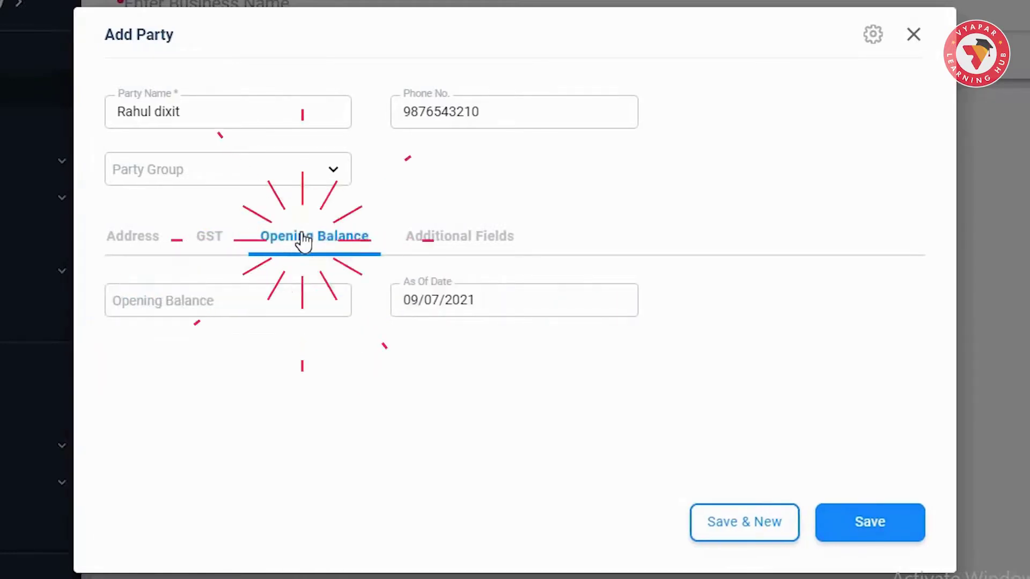
left_click(256, 302)
type("10000")
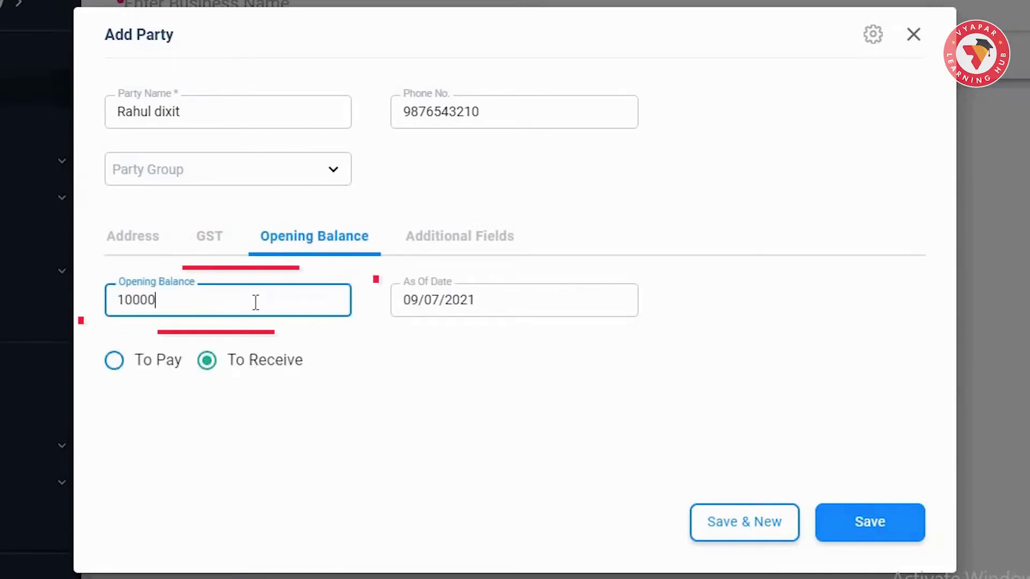
left_click(513, 299)
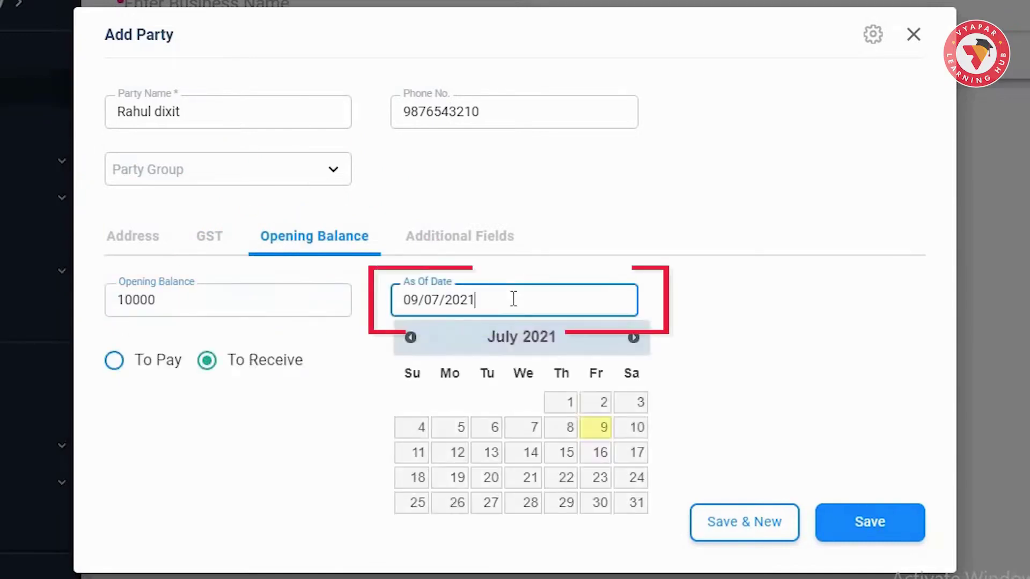
left_click(597, 428)
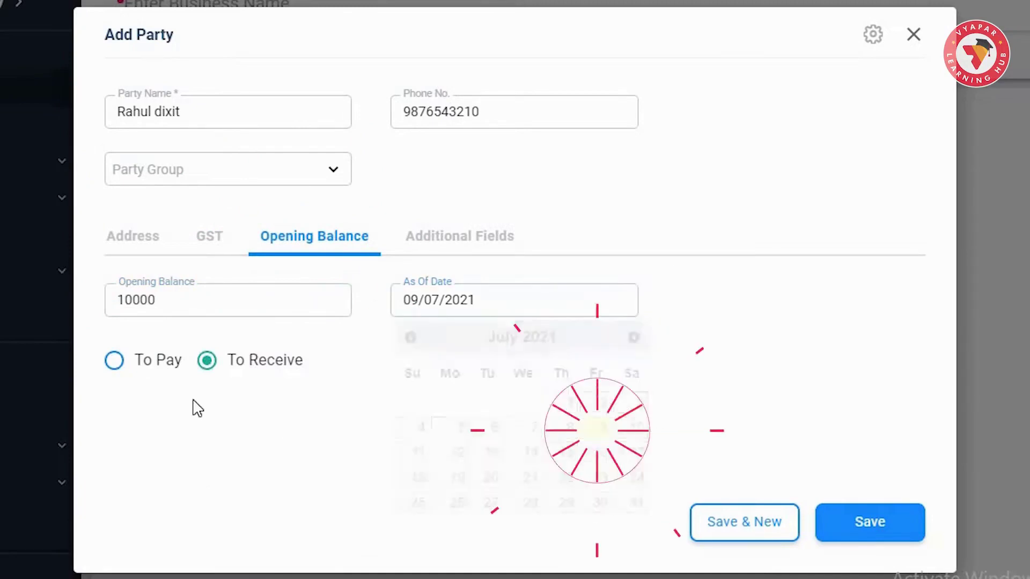
left_click(116, 365)
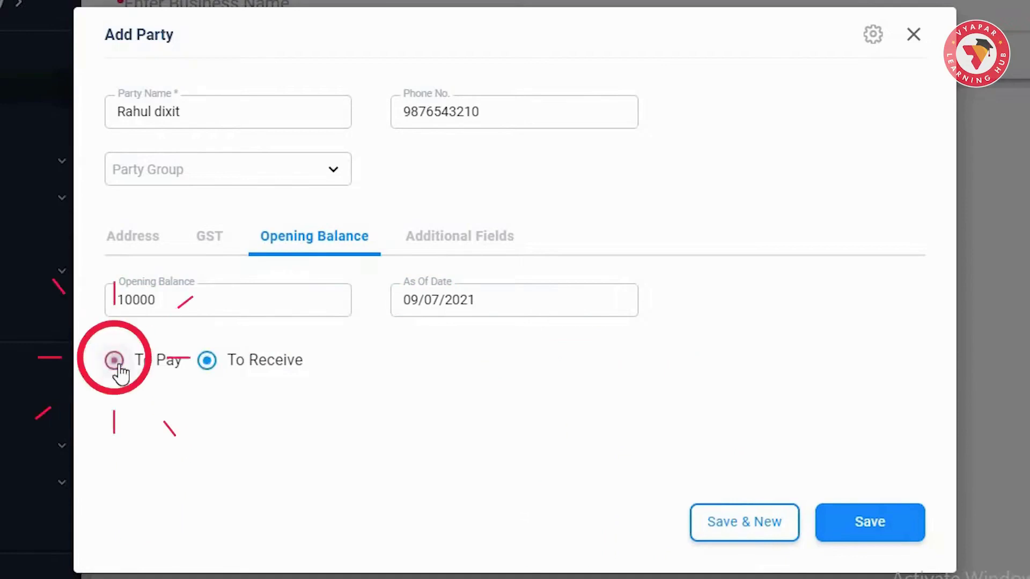
left_click(208, 362)
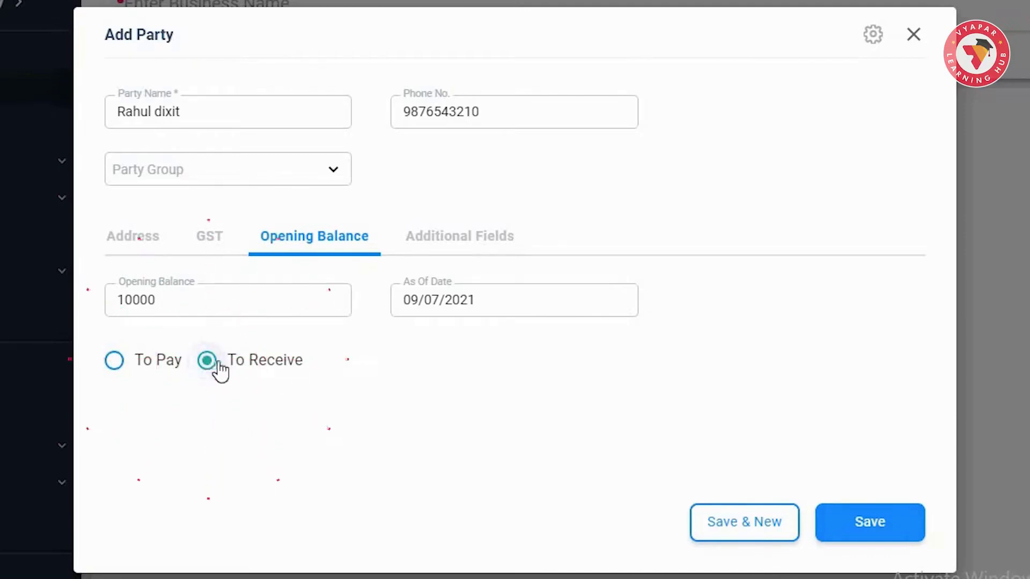
left_click(462, 244)
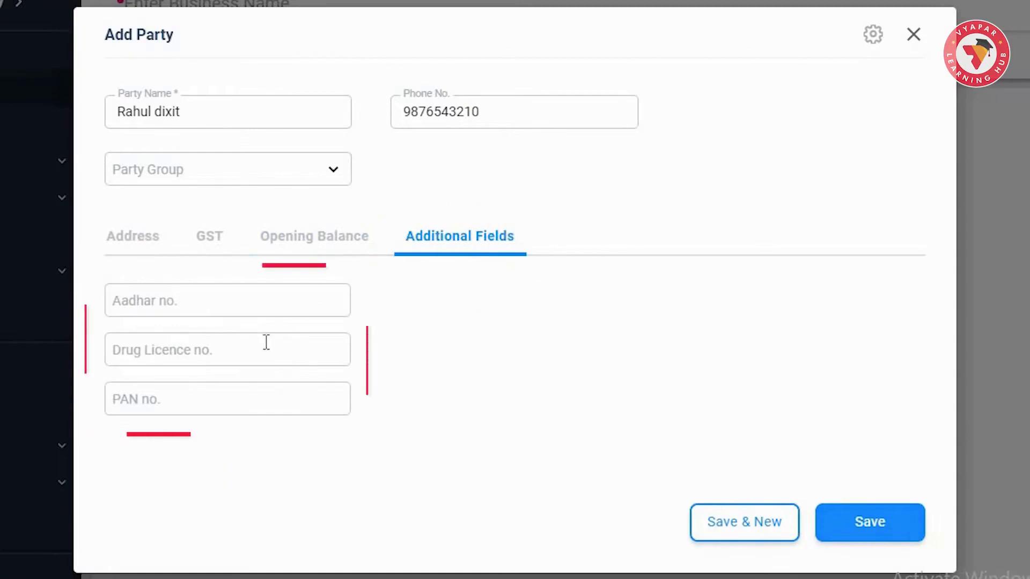
Step: Fill in the party's Aadhar no., Drug Licence no. and PAN no. fields
left_click(275, 308)
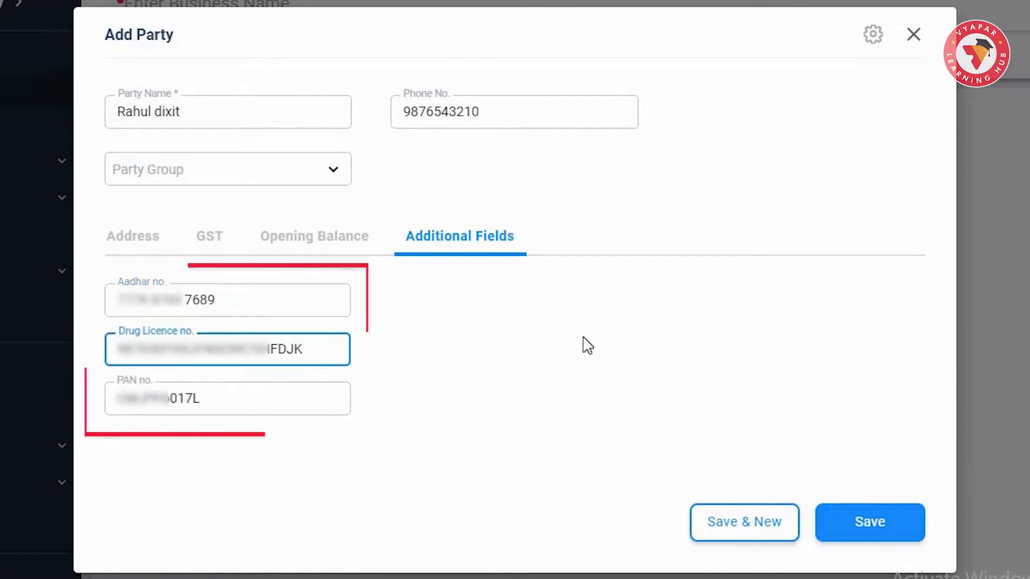
left_click(334, 310)
left_click(314, 398)
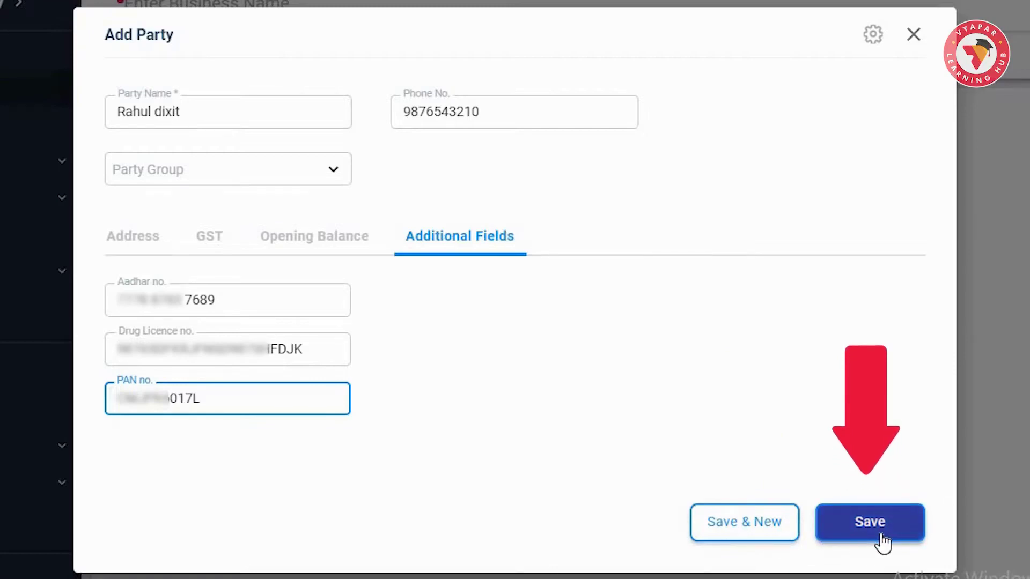
Step: Save the new party with its Aadhar, Drug Licence and PAN details and ₹10,000.00 receivable balance
left_click(870, 522)
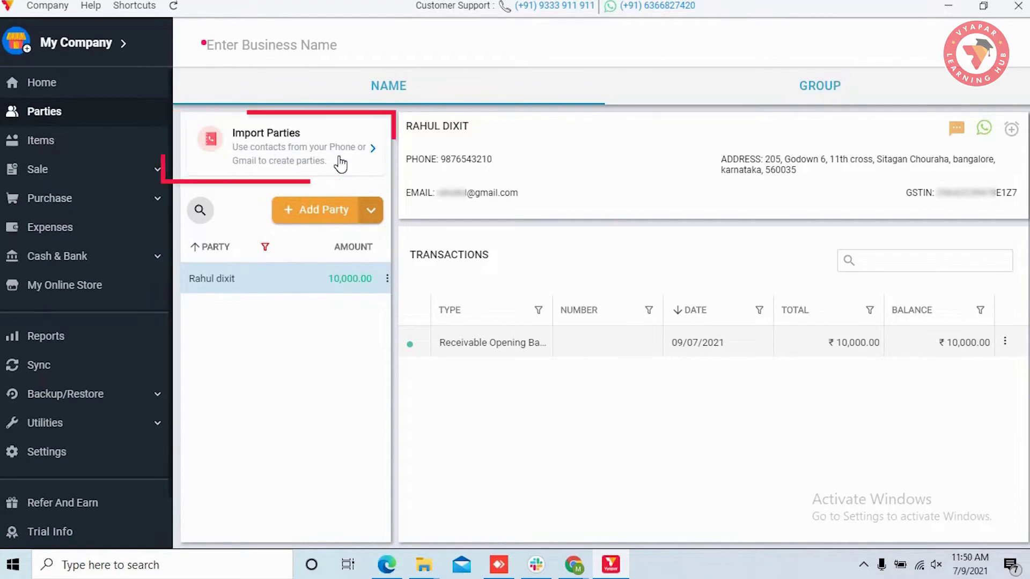
Step: Dismiss the phone/Gmail contact import prompt and expand Utilities in the left sidebar
left_click(370, 151)
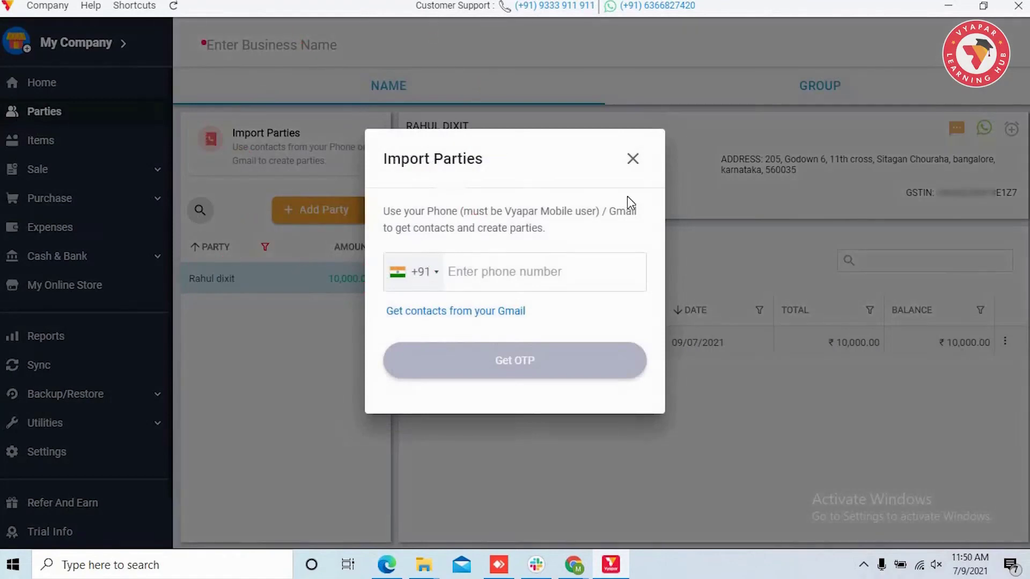
left_click(633, 160)
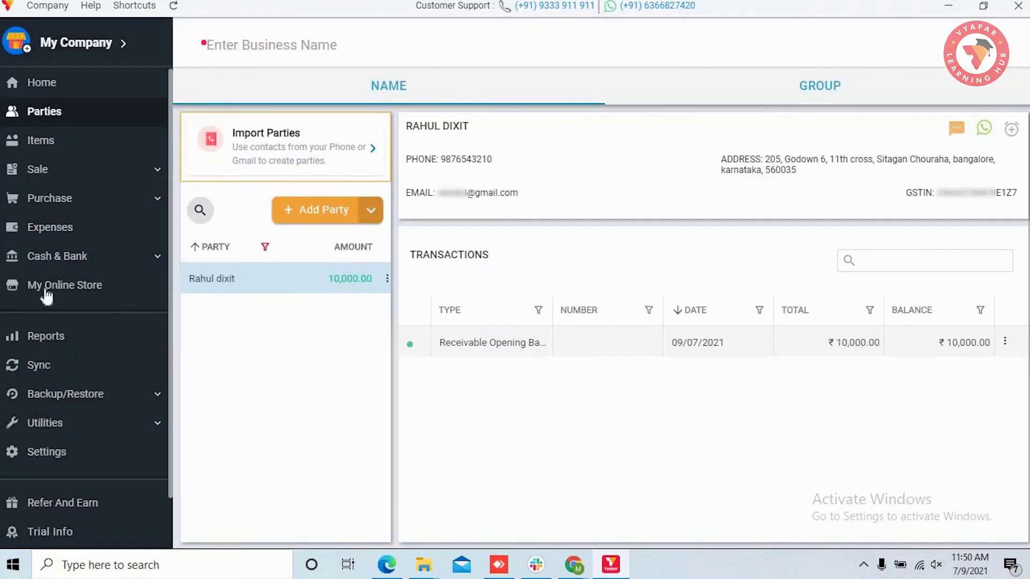
scroll(47, 296, "down", 1)
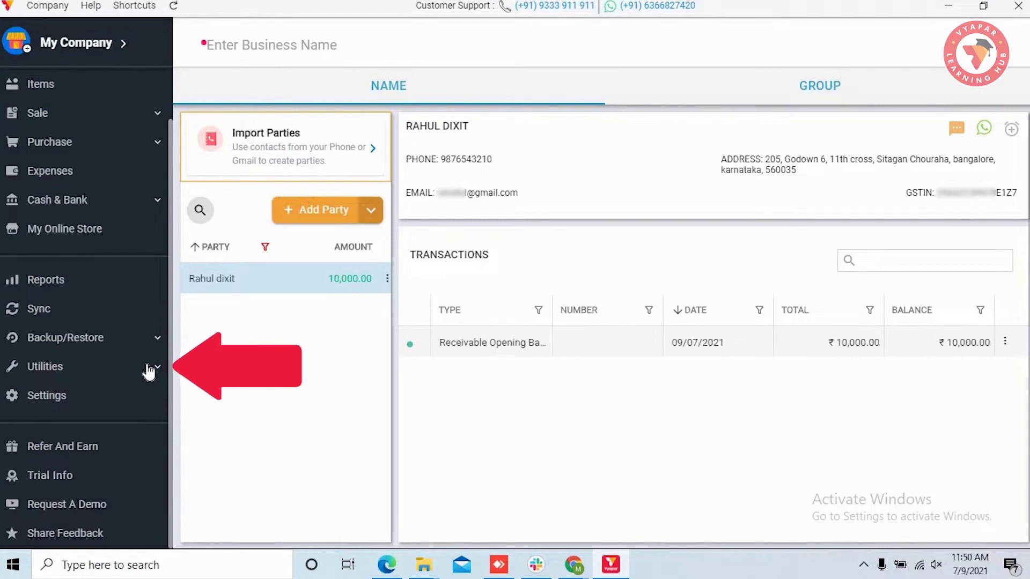
left_click(148, 369)
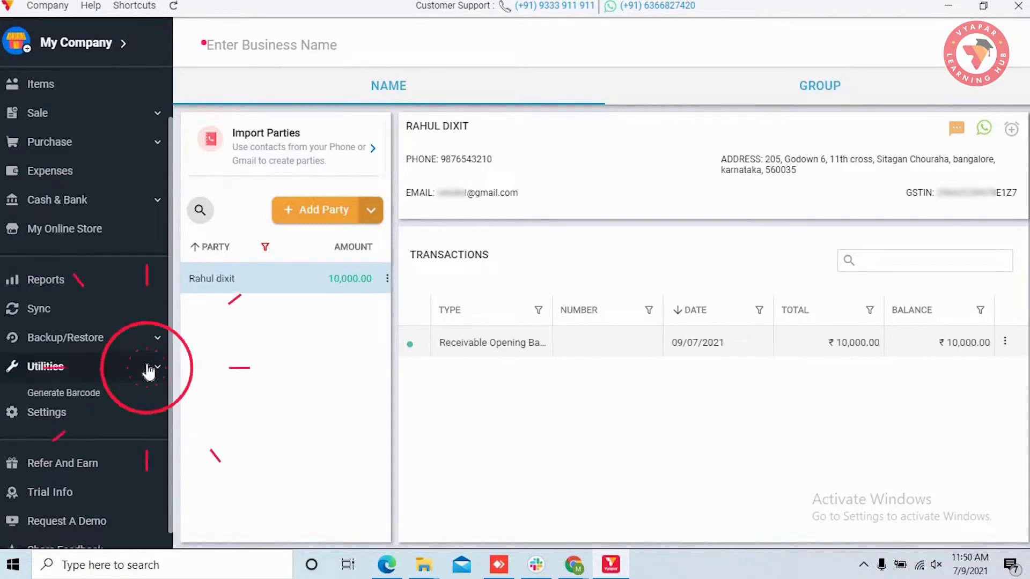
scroll(146, 369, "down", 3)
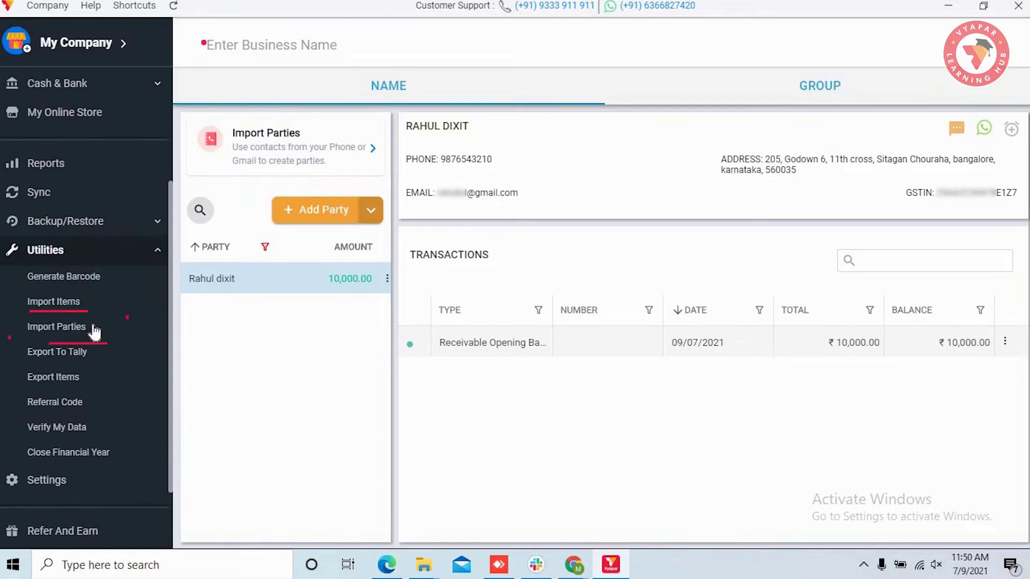
Step: From Utilities > Import Parties, save Import Parties Template.xlsx into Downloads
left_click(91, 328)
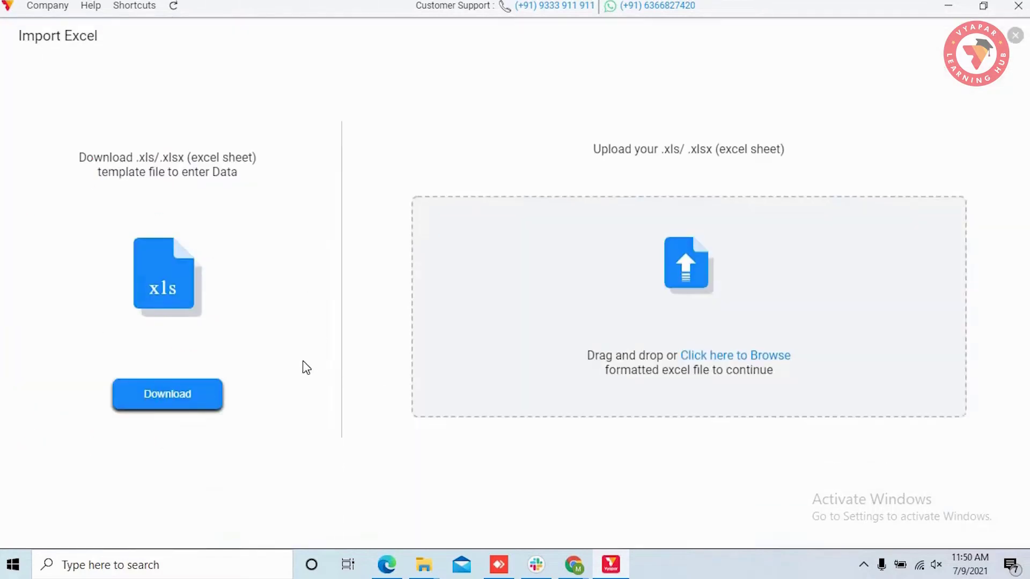
left_click(182, 398)
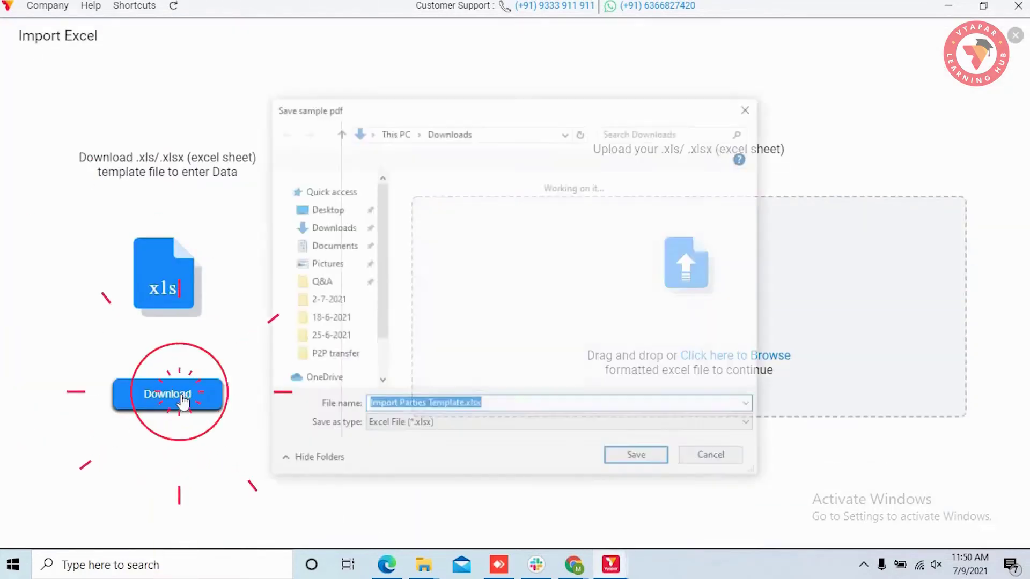
left_click(639, 459)
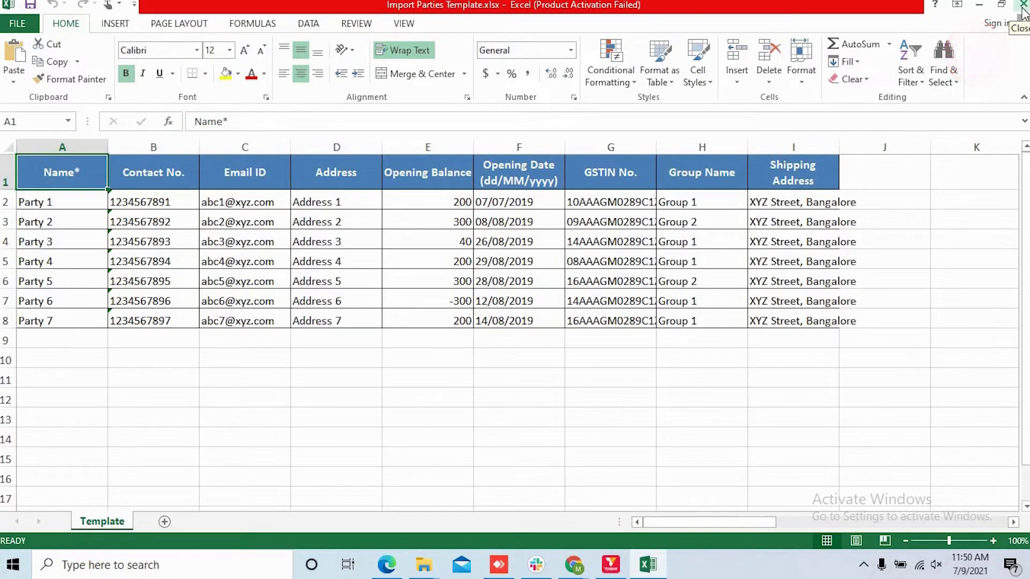
Step: Close the Excel template listing the seven sample parties
left_click(1024, 8)
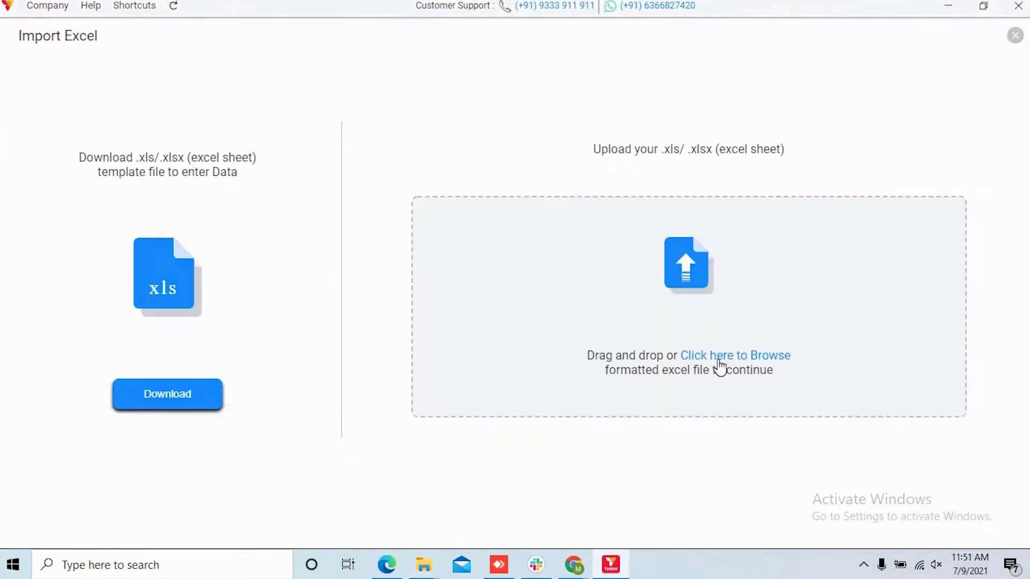
Step: Upload Import Parties Template.xlsx and import its 7 valid parties, Party 1 to Party 7
left_click(747, 357)
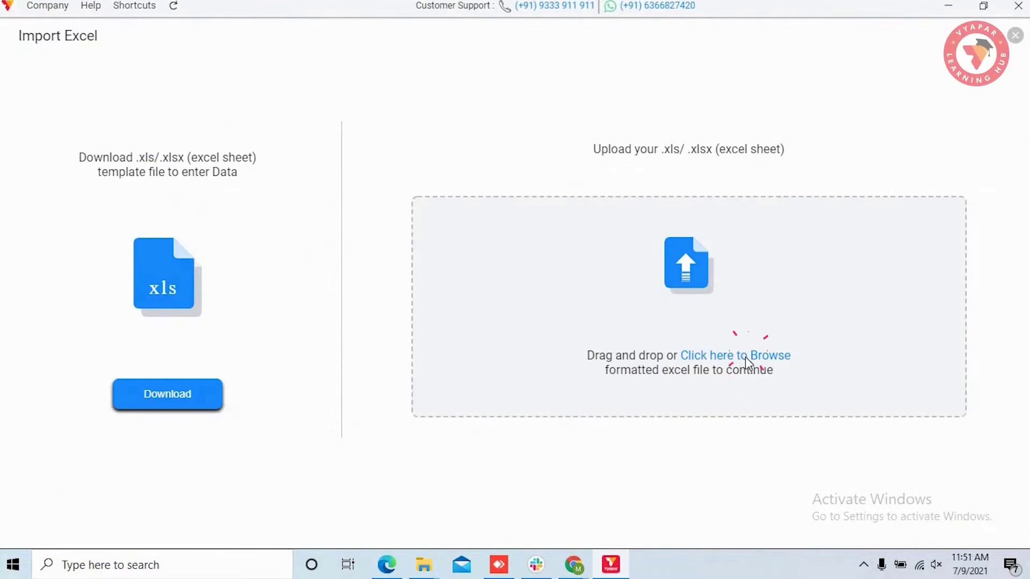
left_click(443, 241)
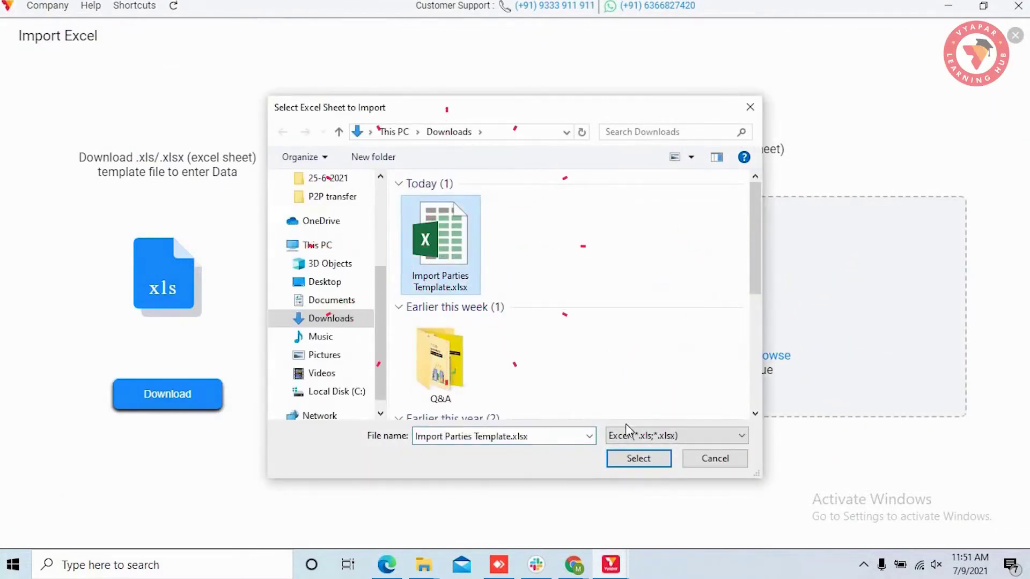
left_click(652, 467)
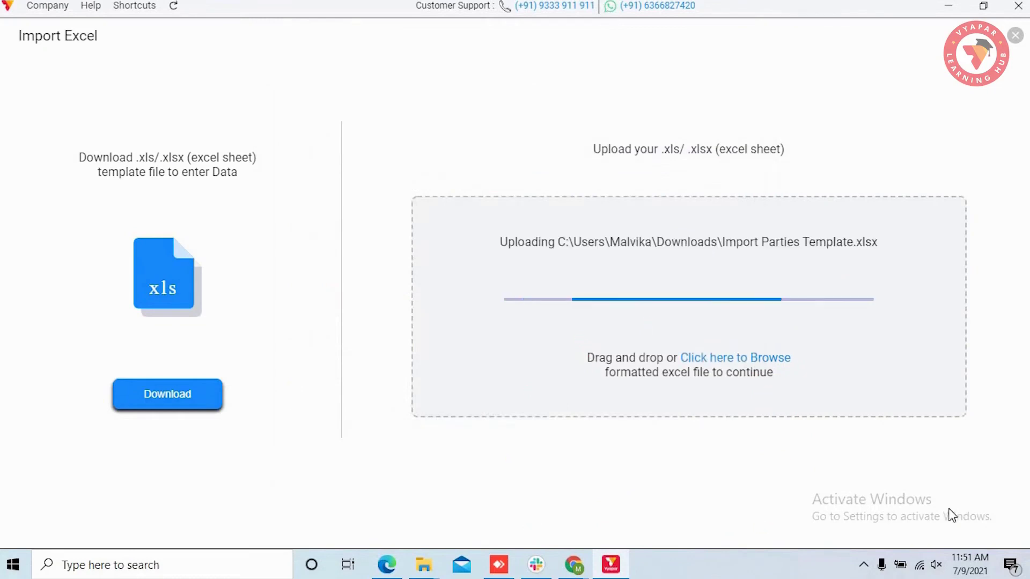
left_click(931, 523)
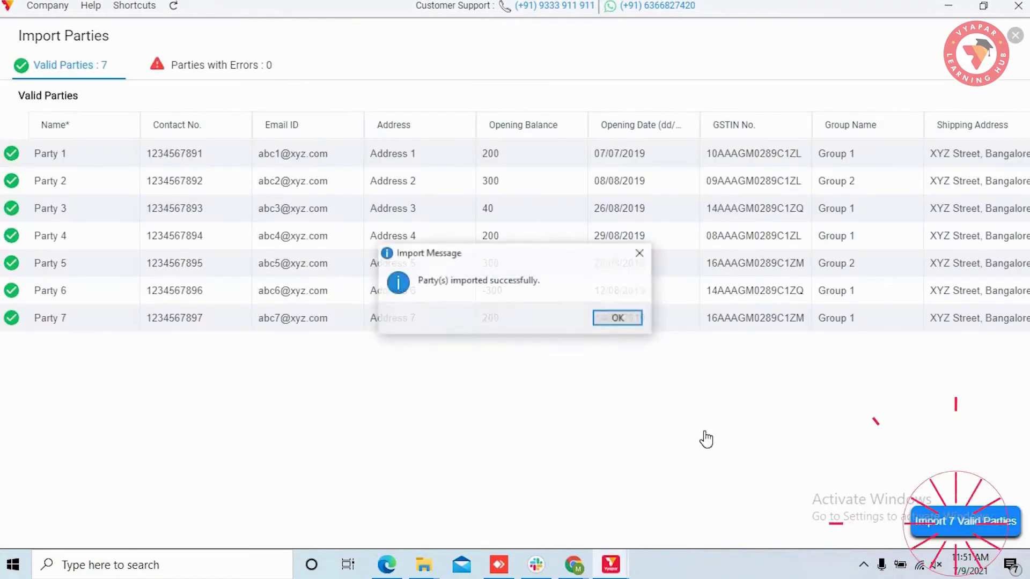
left_click(629, 321)
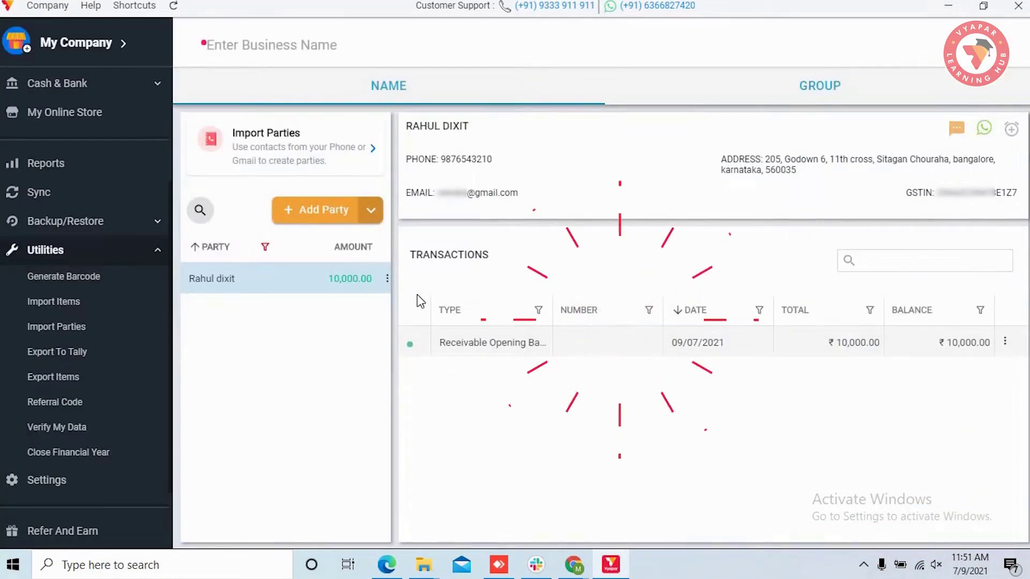